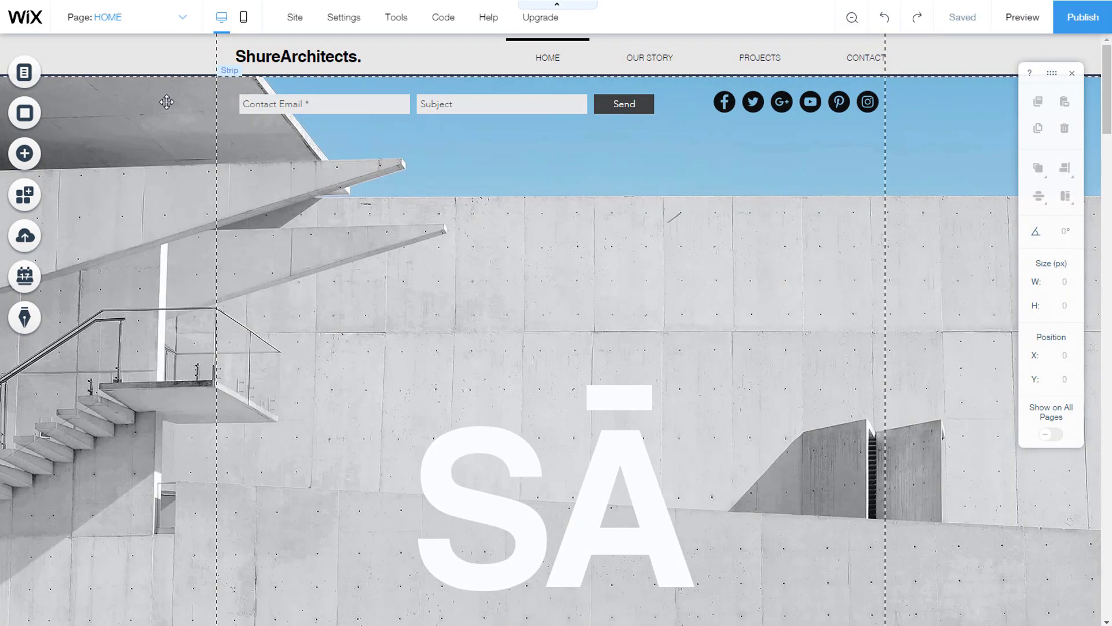
Preview the site as visitors see it, scrolling through the page, and return to editing.
left_click(1024, 22)
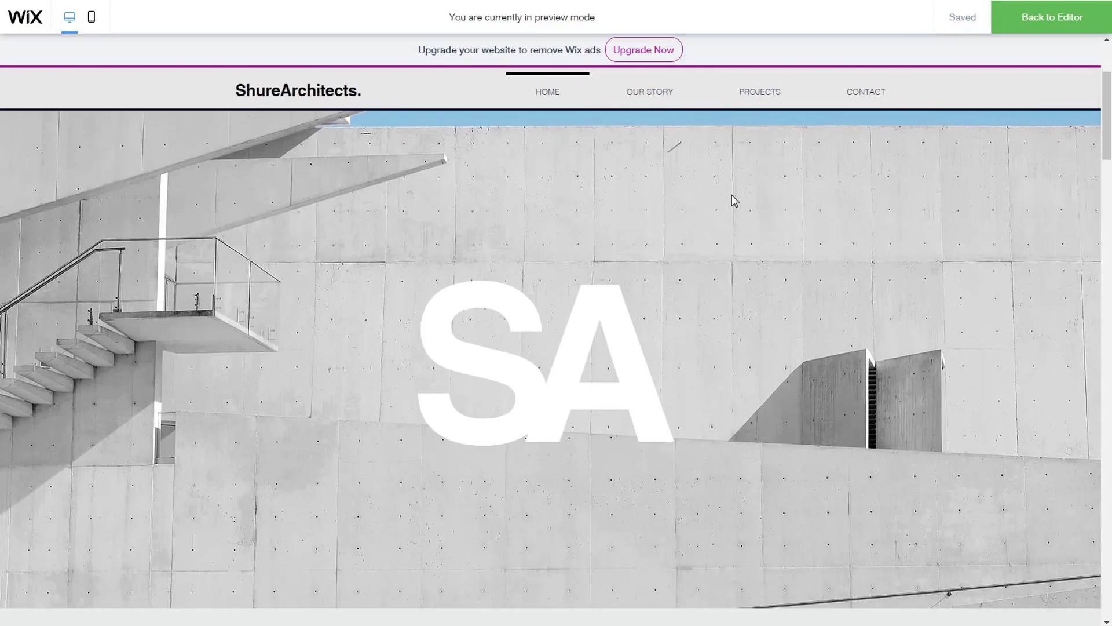
scroll(732, 195, "down", 3)
scroll(732, 195, "up", 5)
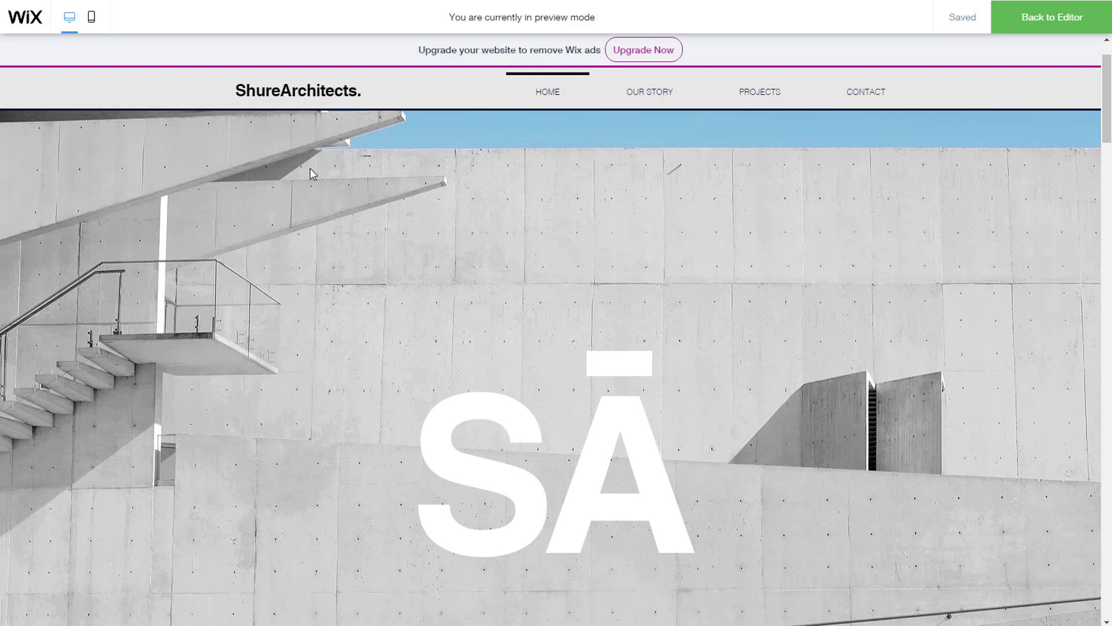
scroll(596, 226, "down", 3)
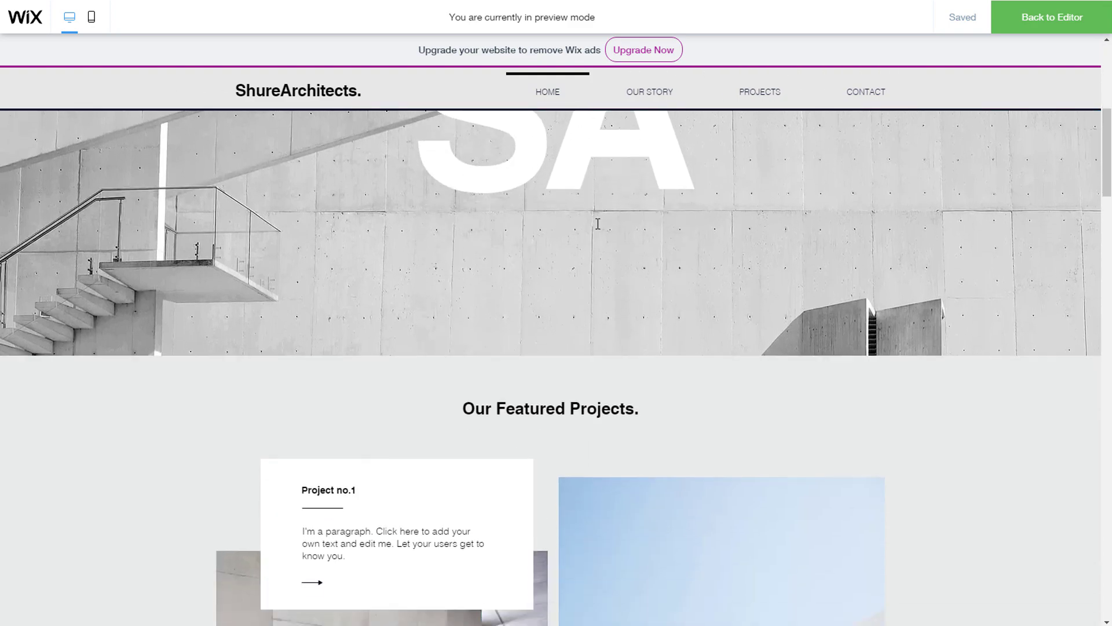
scroll(598, 223, "down", 10)
scroll(599, 231, "up", 5)
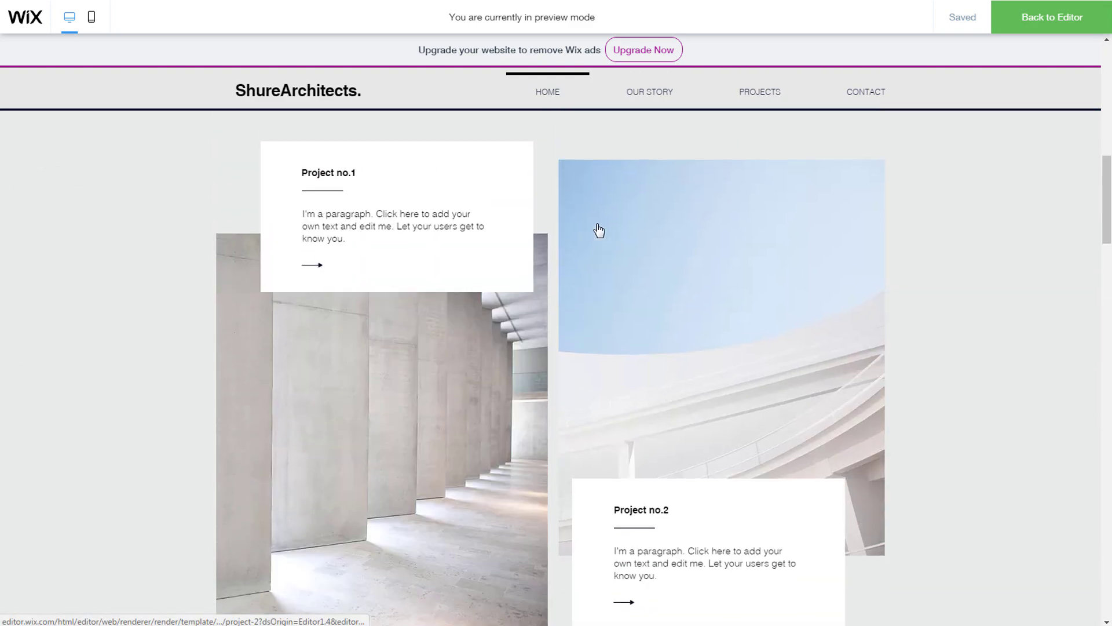
scroll(599, 230, "up", 8)
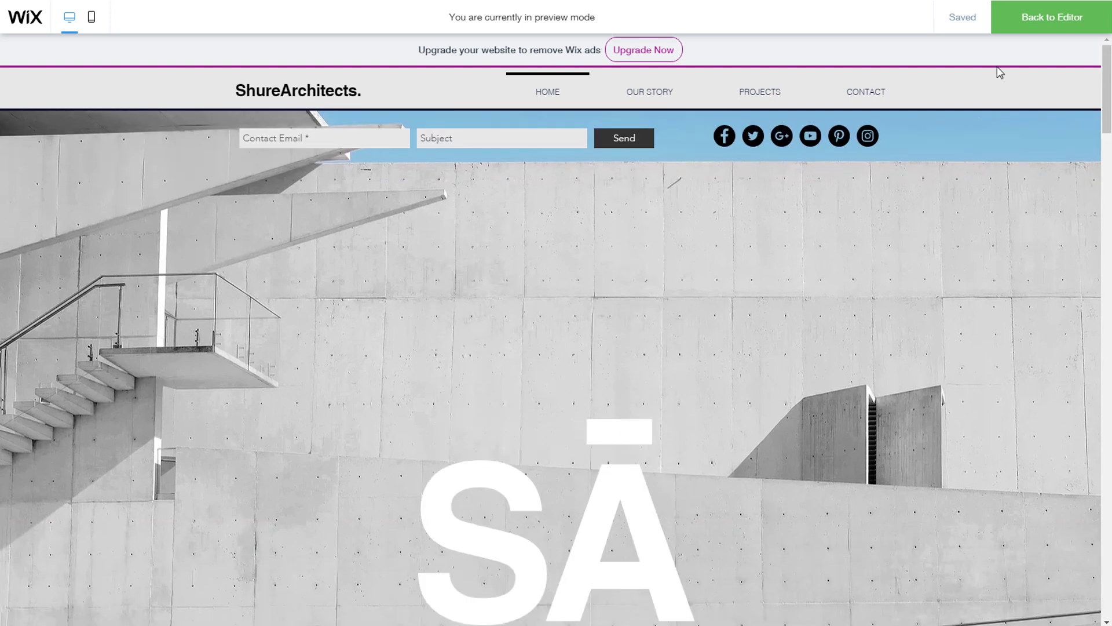
left_click(1036, 27)
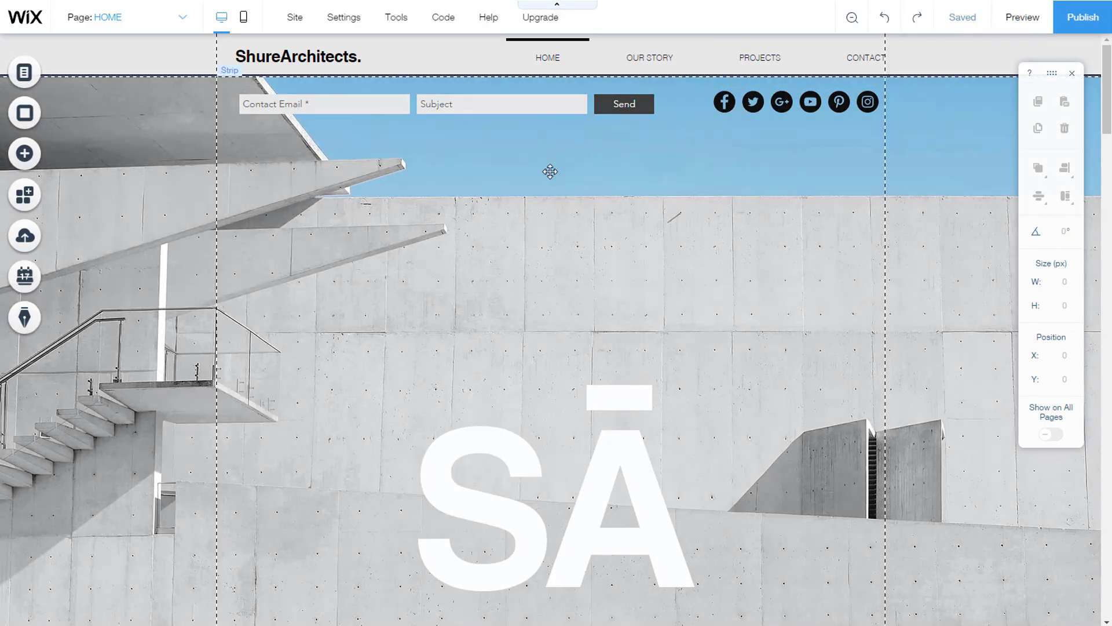
Select the home page's contact form (width 618, X 29, Y 84).
scroll(512, 207, "down", 2)
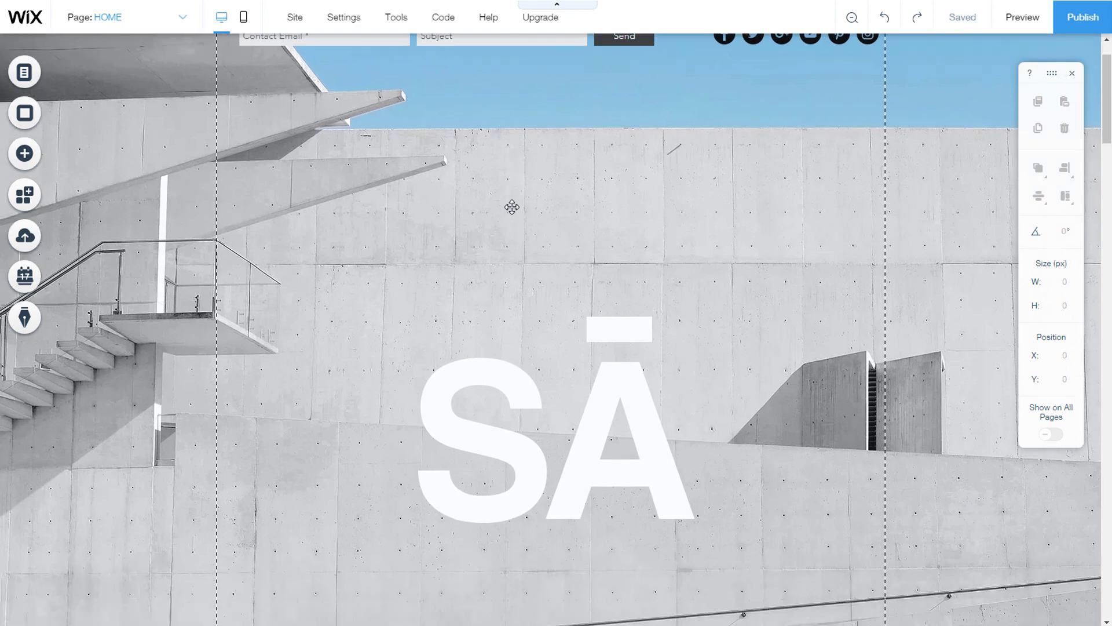
scroll(512, 207, "up", 2)
left_click(497, 108)
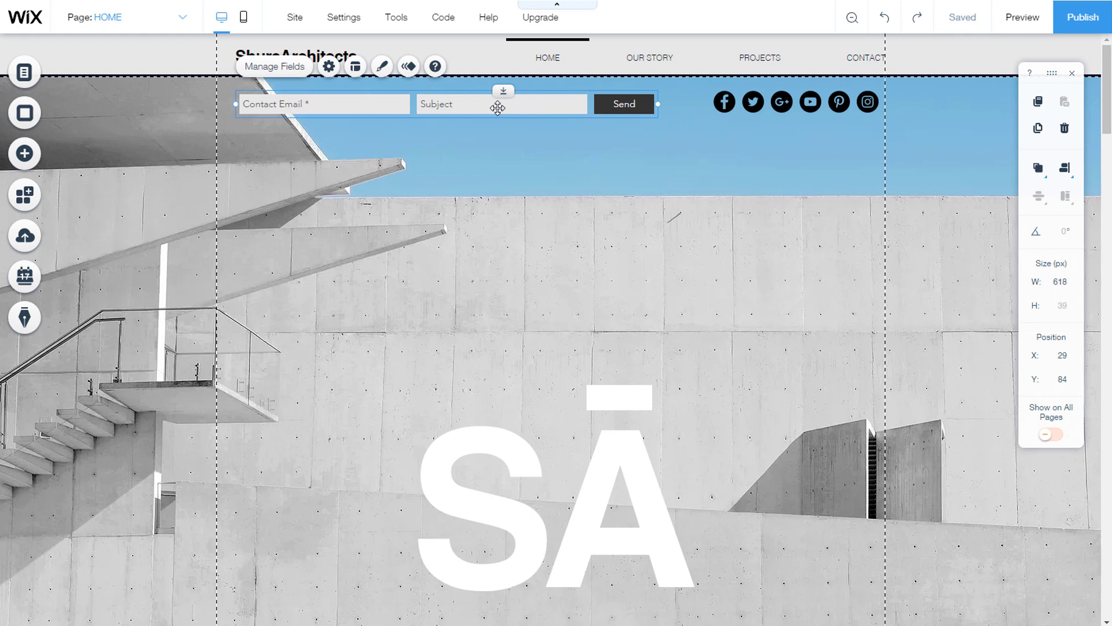
Open the Pin to Screen settings for the contact form from its context menu.
right_click(563, 106)
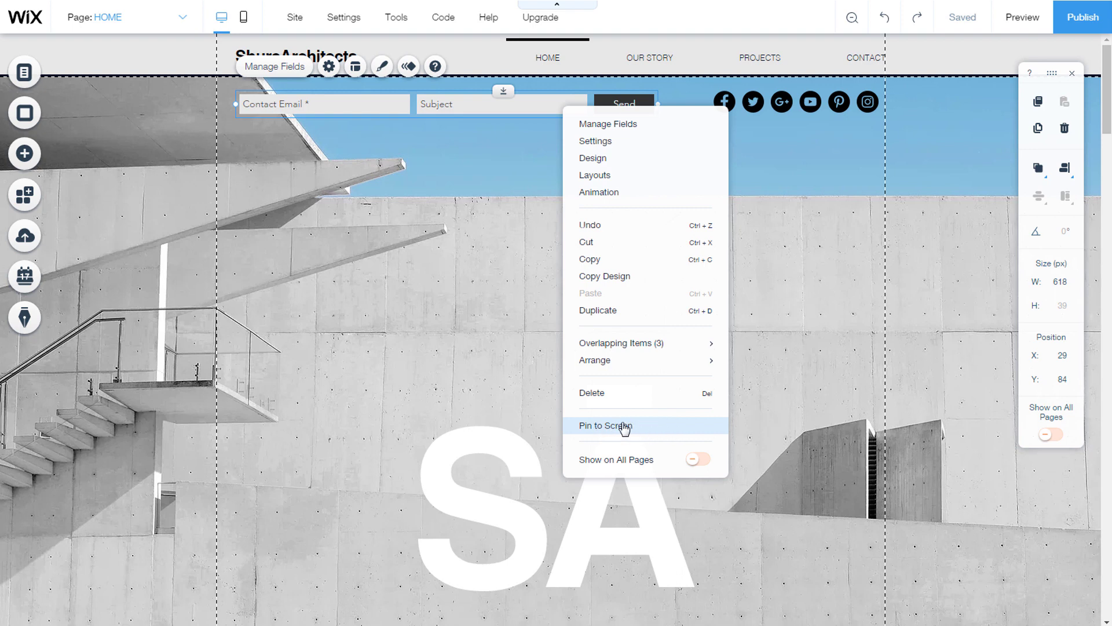
left_click(655, 428)
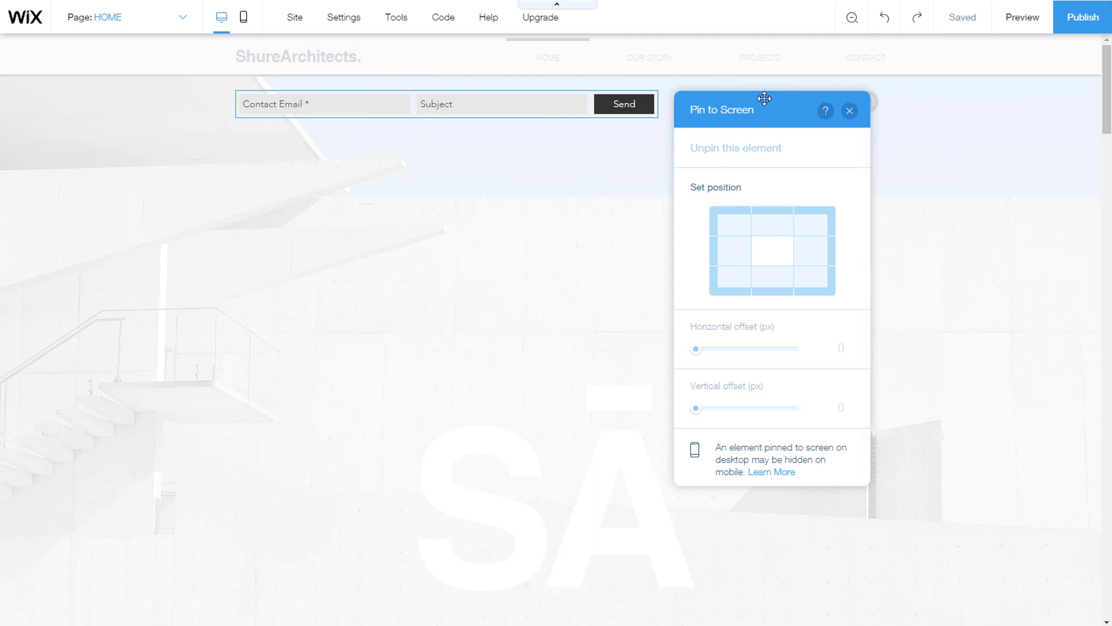
Pin the contact form top-centre with horizontal offset -143 px and vertical offset 82 px.
left_click_drag(765, 106, 776, 105)
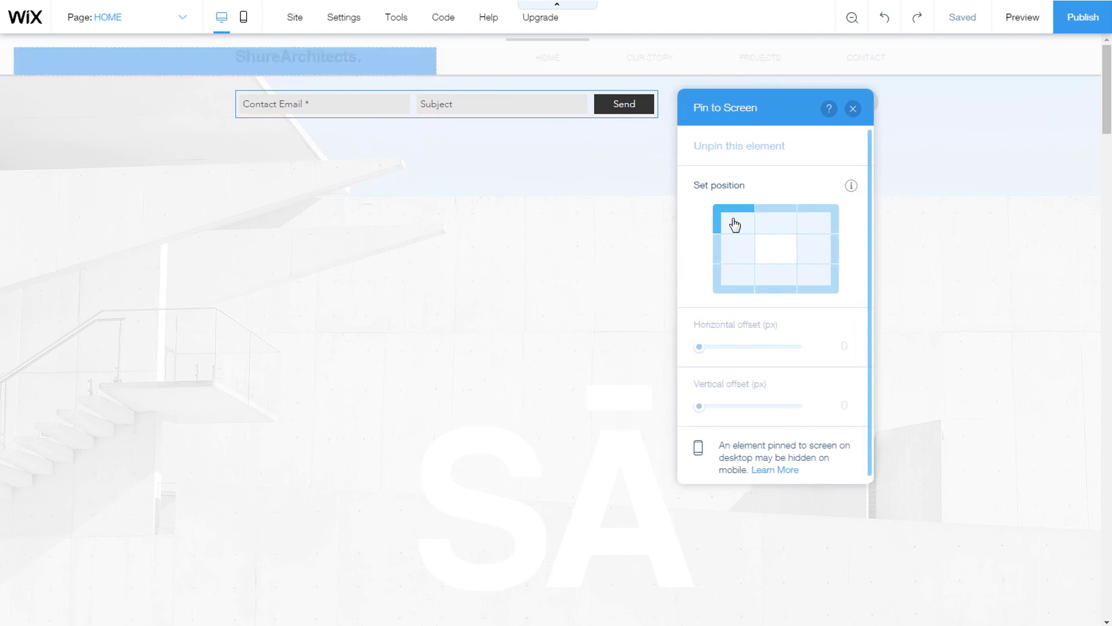
left_click(772, 226)
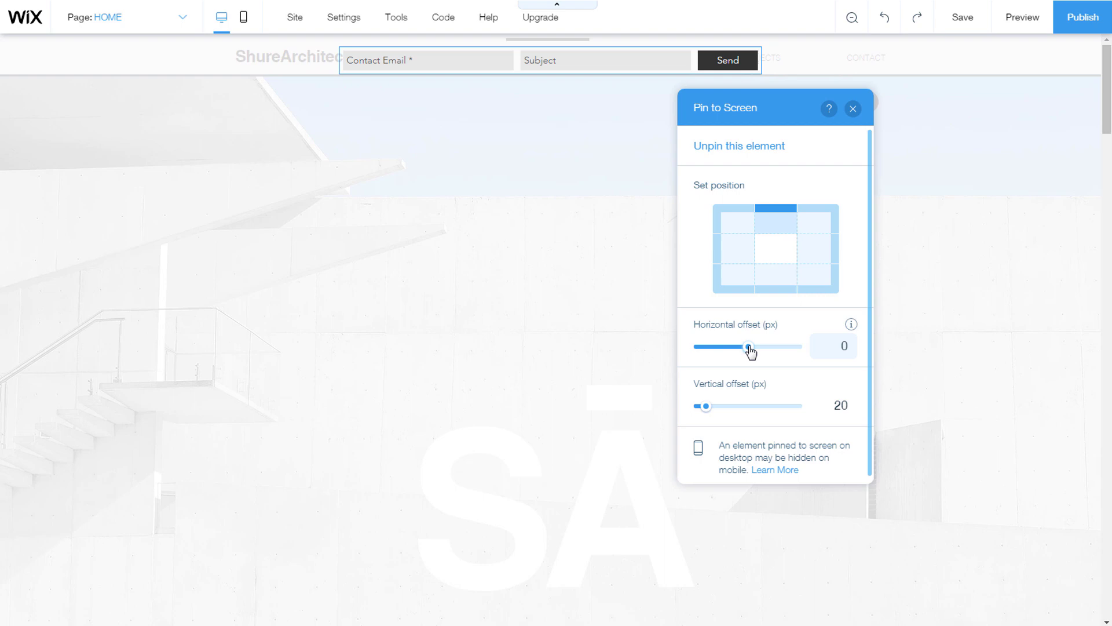
left_click_drag(751, 350, 735, 346)
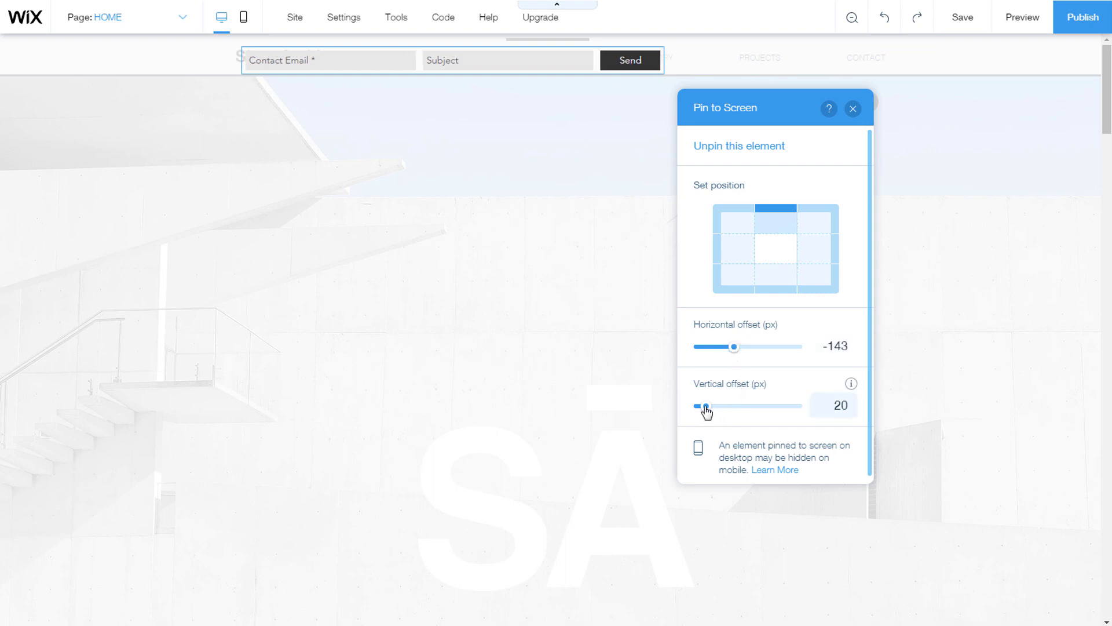
left_click(829, 345)
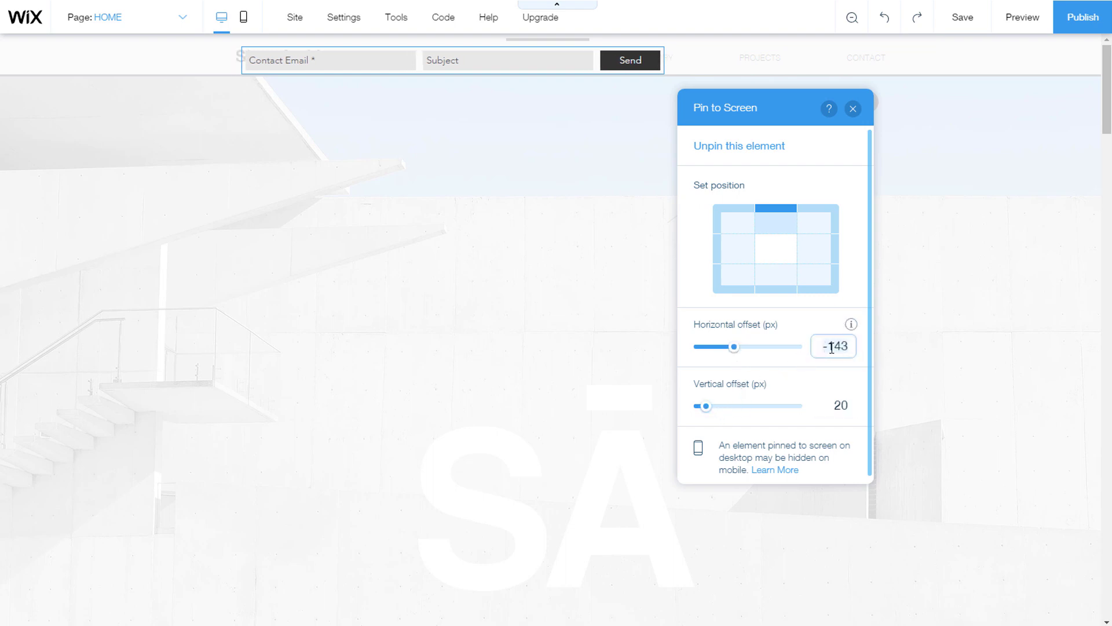
left_click(707, 406)
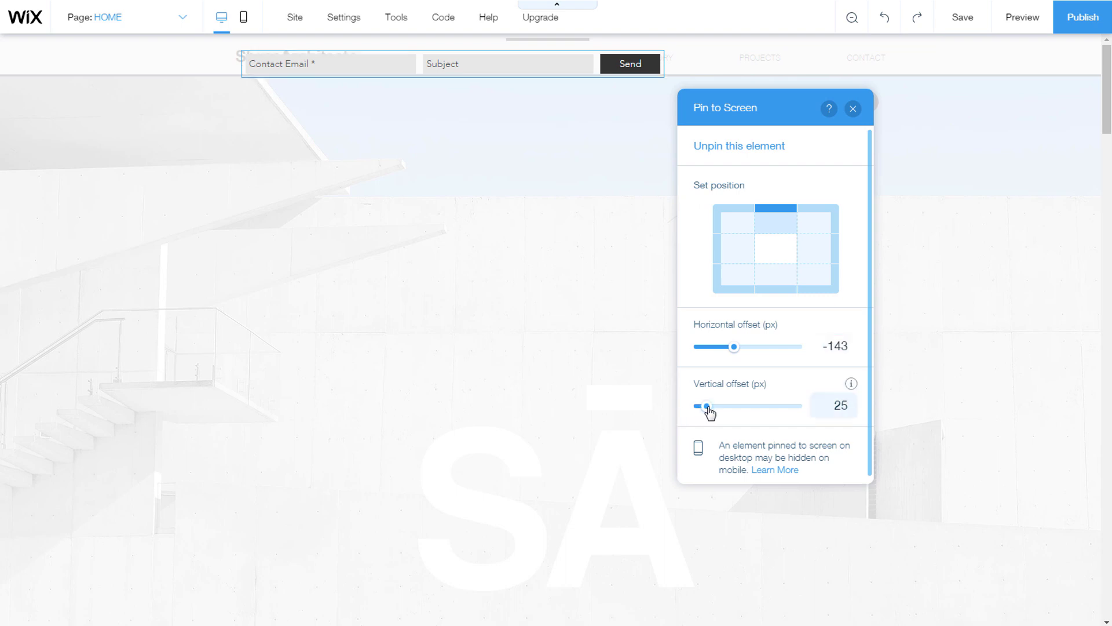
left_click_drag(707, 406, 724, 406)
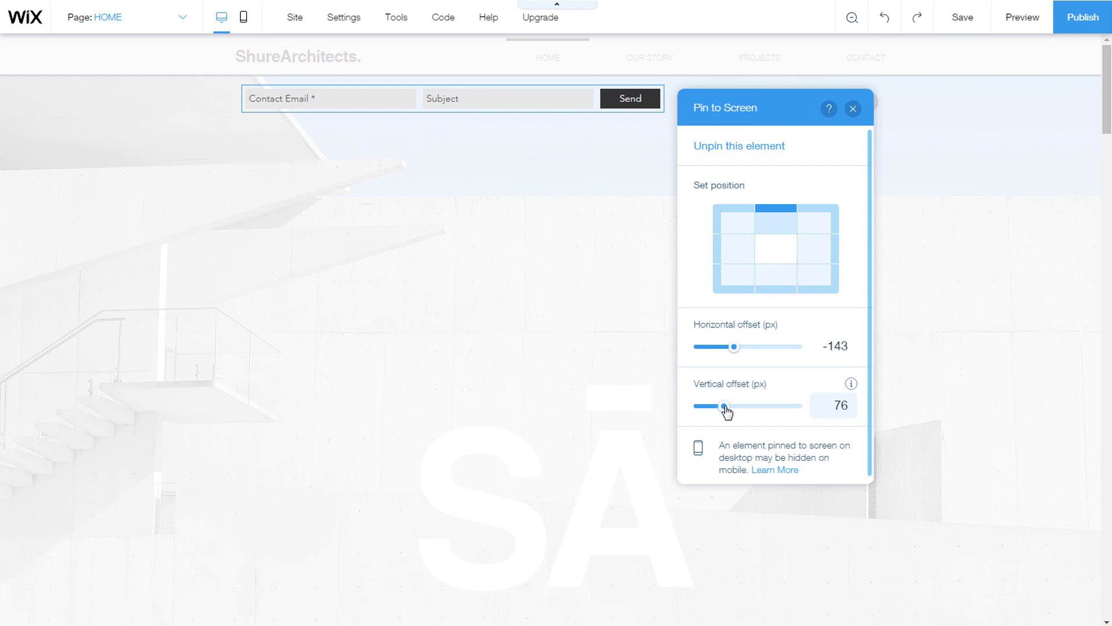
left_click_drag(724, 406, 728, 411)
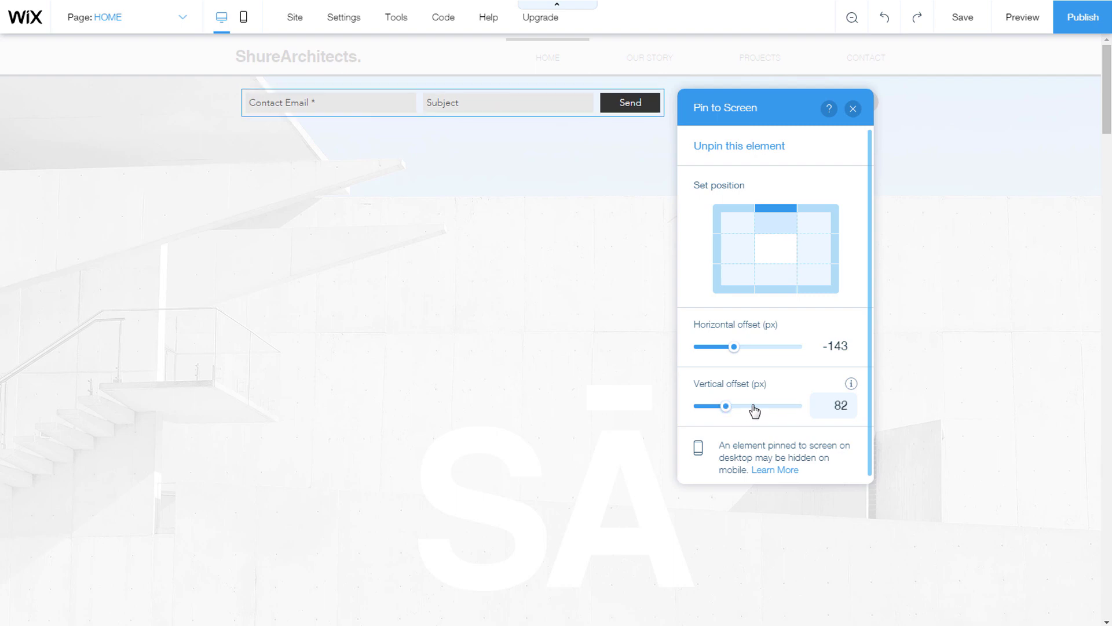
left_click(853, 110)
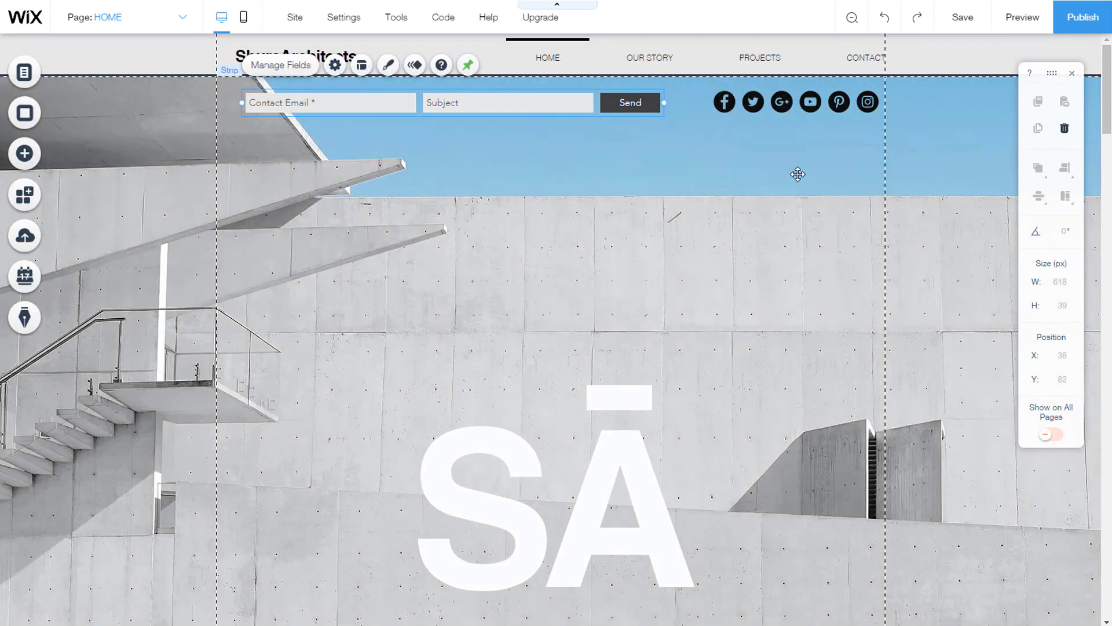
Preview the site to check the pinned contact form, then return to editing.
left_click(1023, 19)
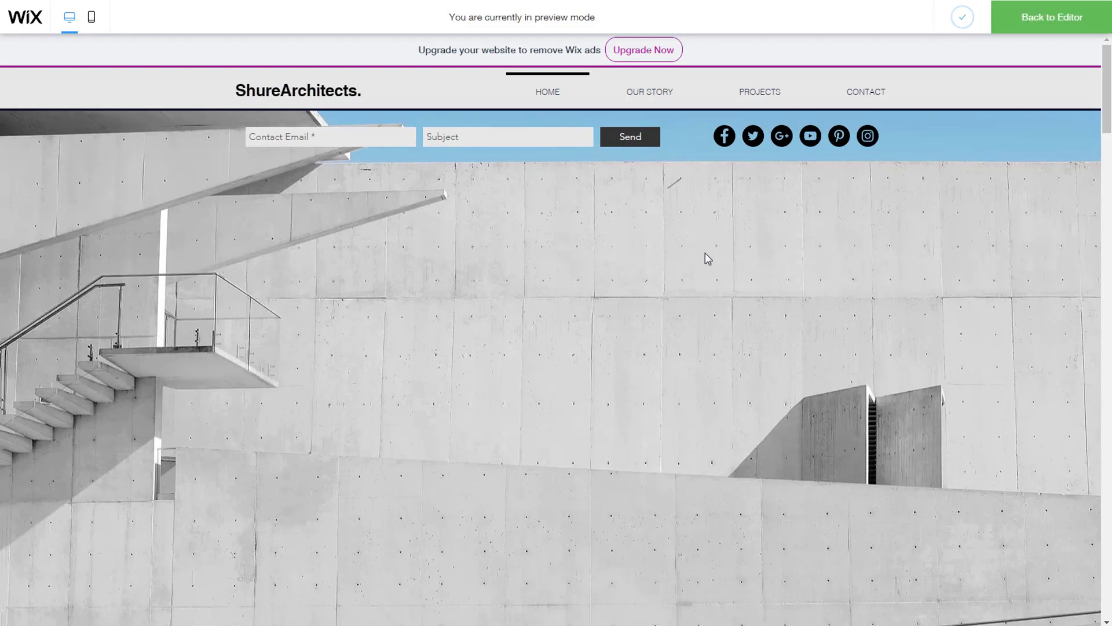
scroll(695, 259, "down", 1)
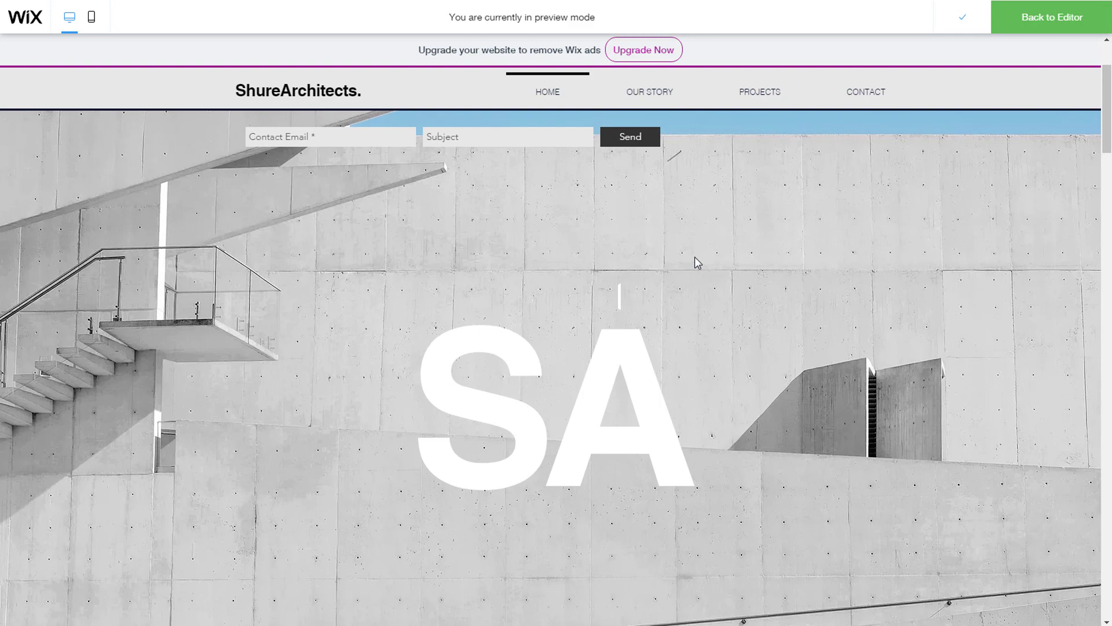
scroll(694, 257, "down", 3)
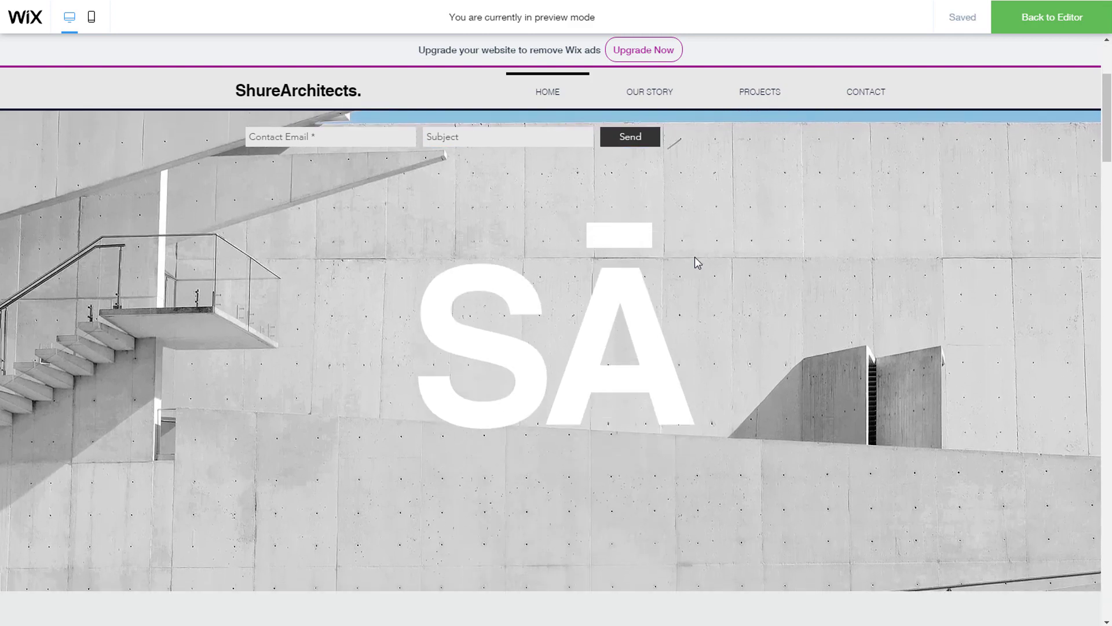
scroll(695, 258, "up", 4)
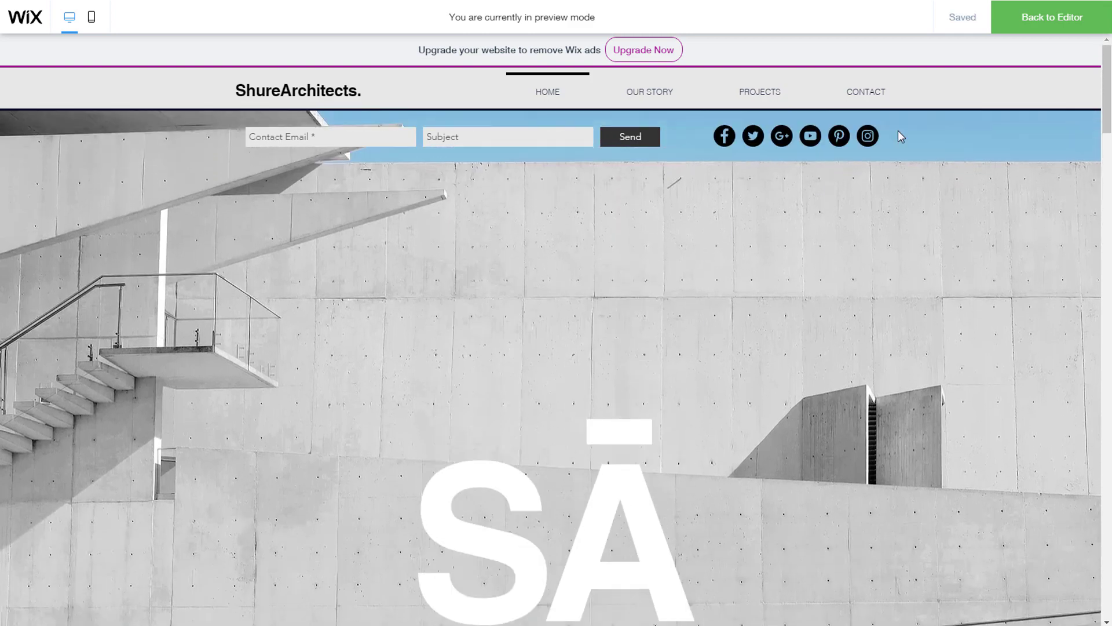
left_click(1028, 20)
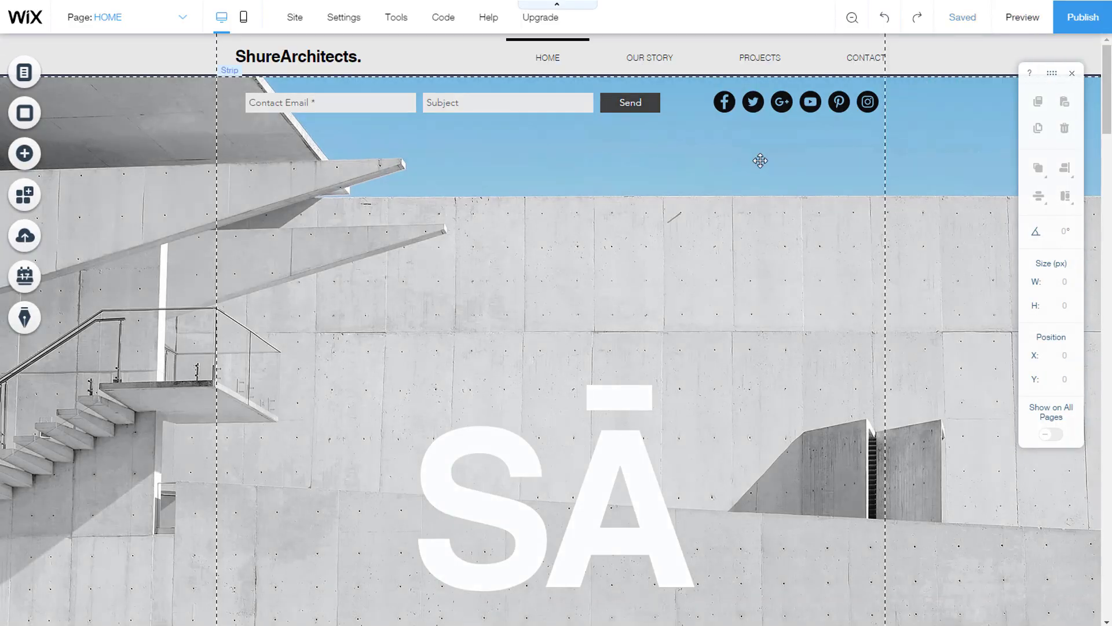
Open the Pin to Screen settings for the social icons bar.
left_click(762, 102)
right_click(762, 102)
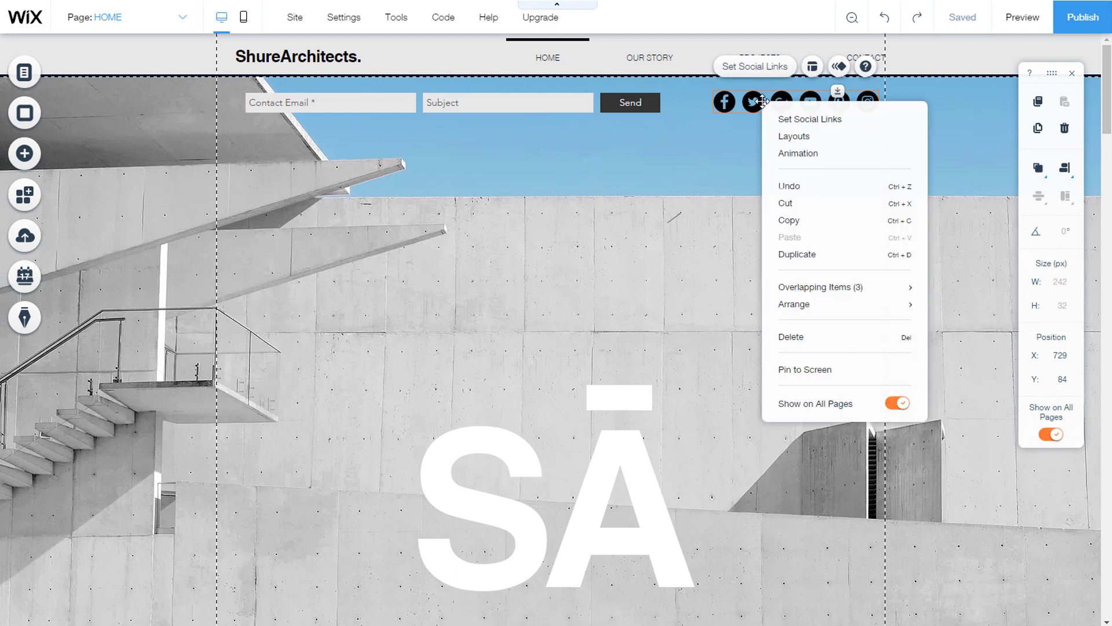
left_click(811, 374)
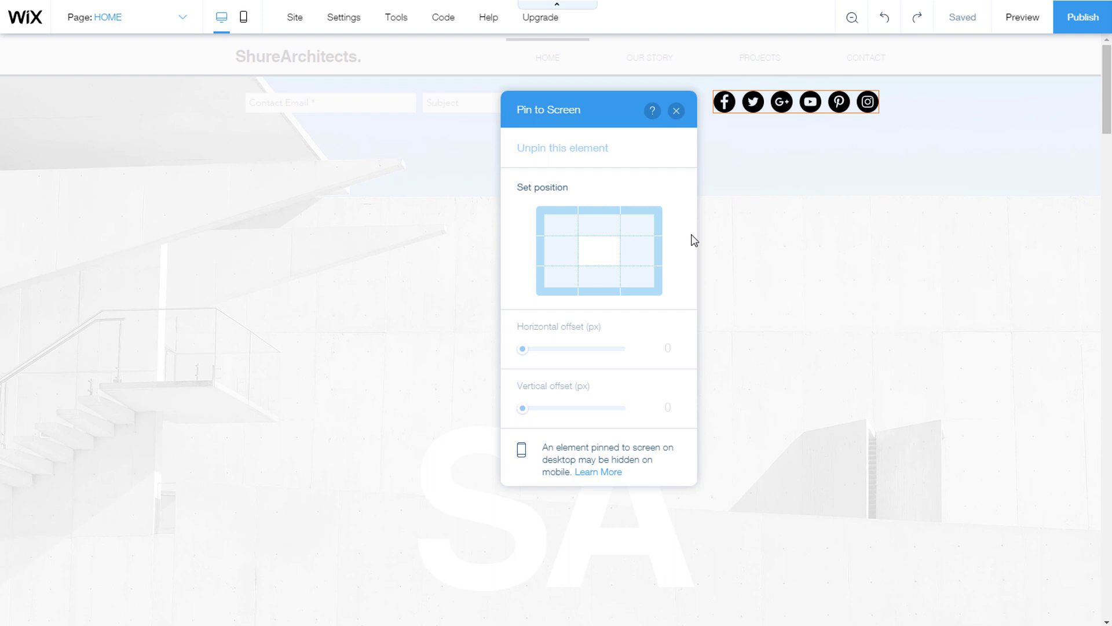
Pin the social icons bar top-centre with horizontal offset 360 and vertical offset 82.
left_click(599, 225)
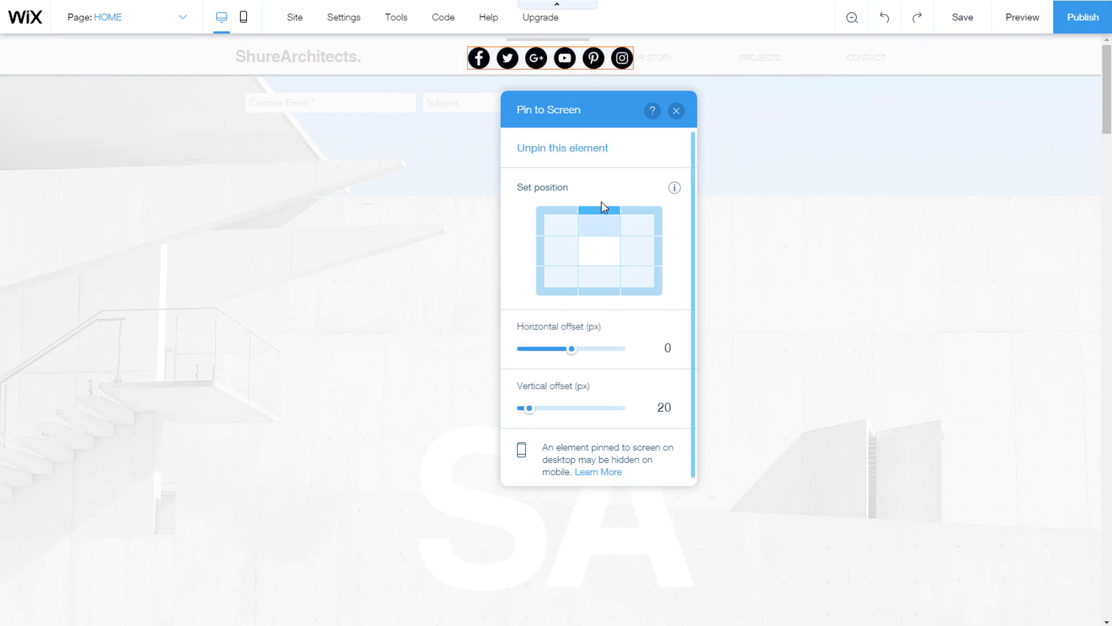
left_click_drag(574, 350, 609, 353)
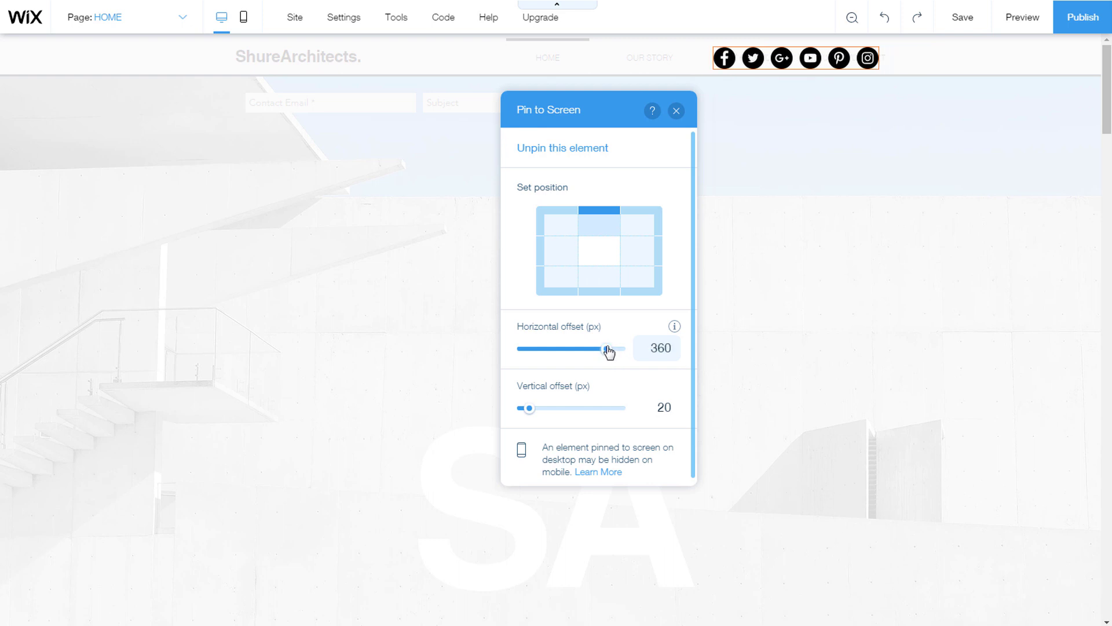
left_click_drag(529, 409, 552, 414)
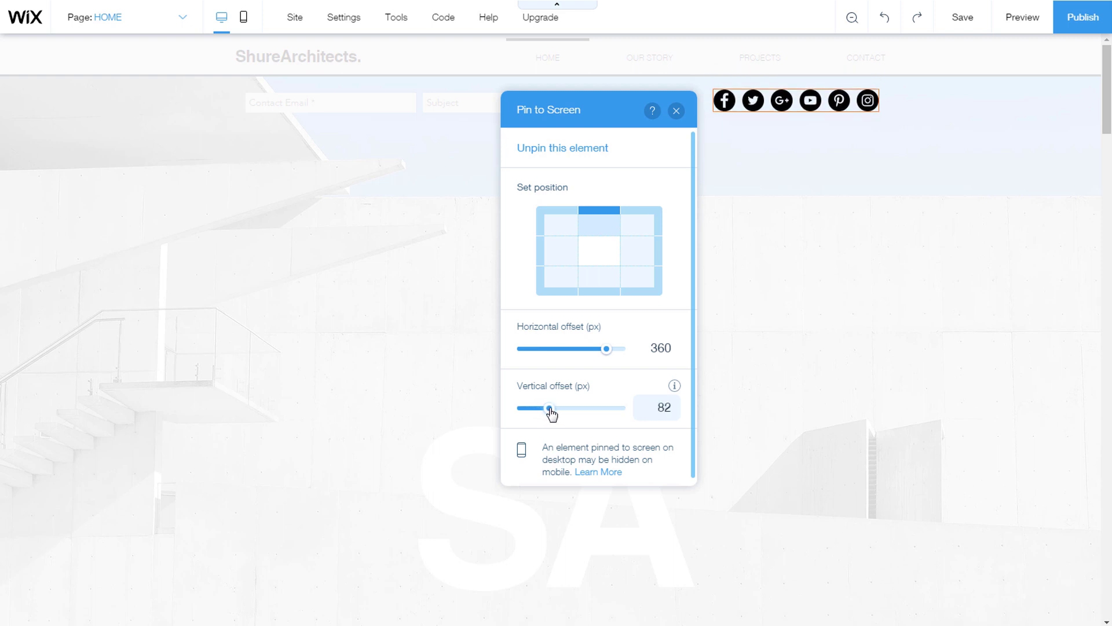
left_click(664, 410)
key("BackSpace")
key("BackSpace")
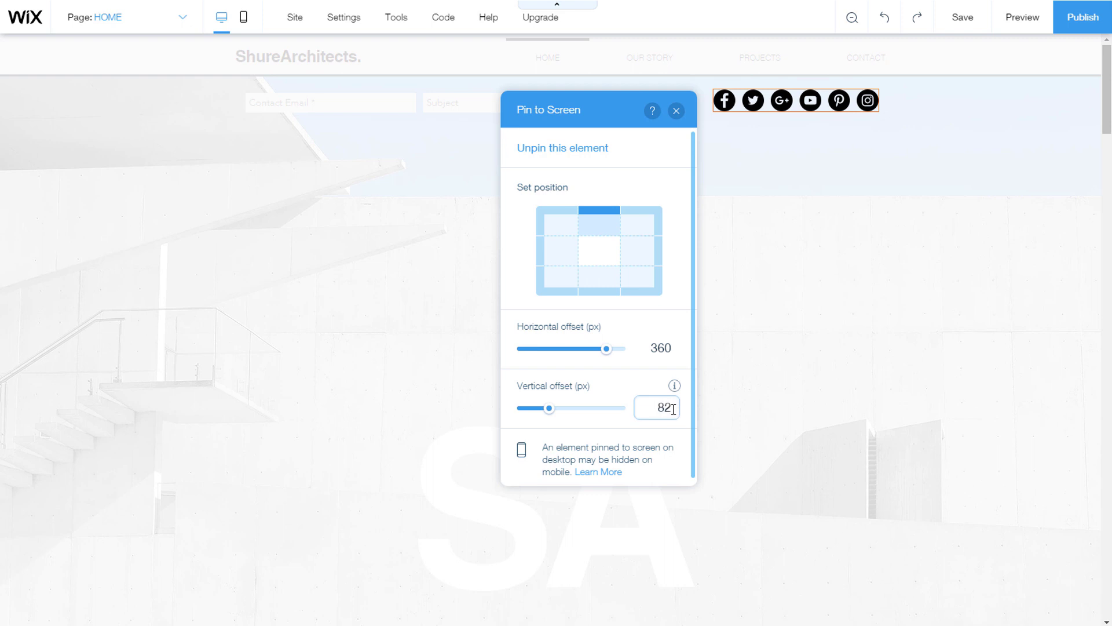
type("82")
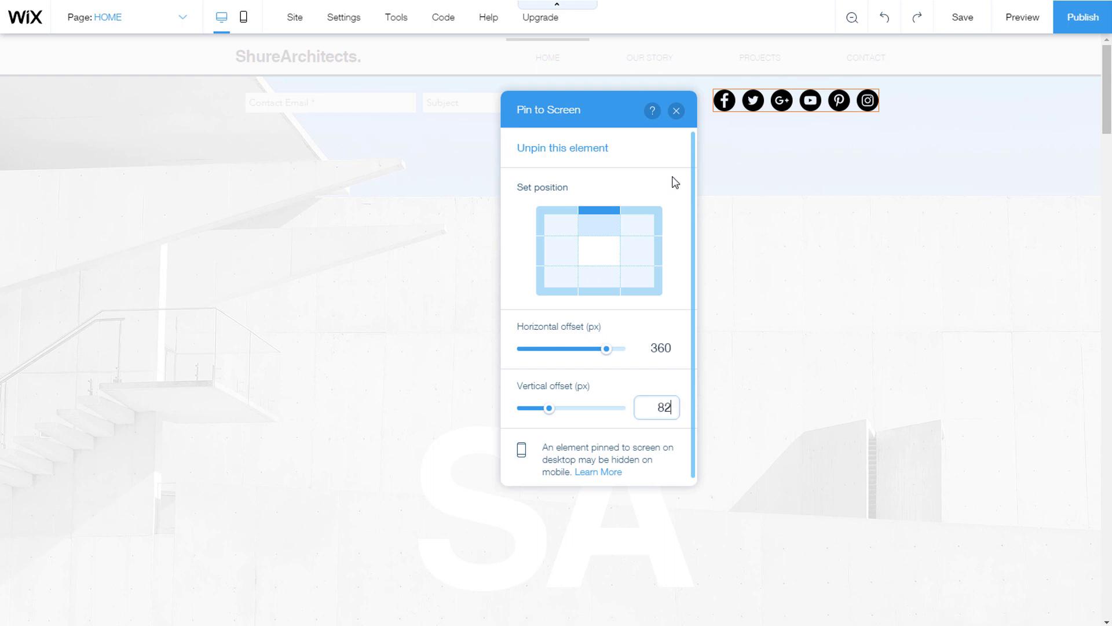
left_click(676, 112)
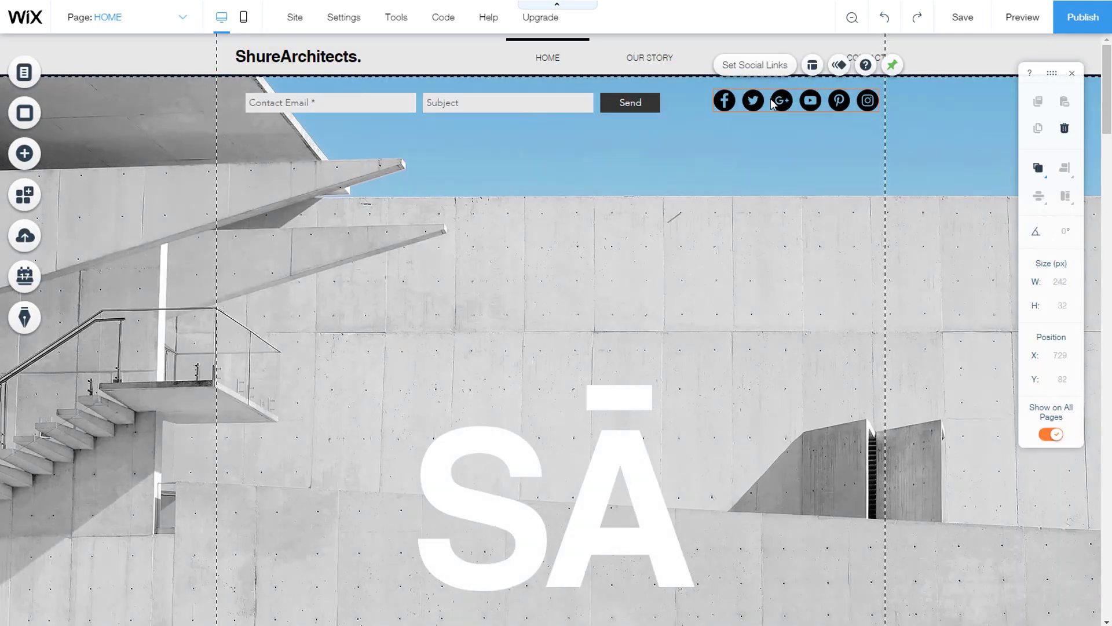
scroll(690, 165, "down", 5)
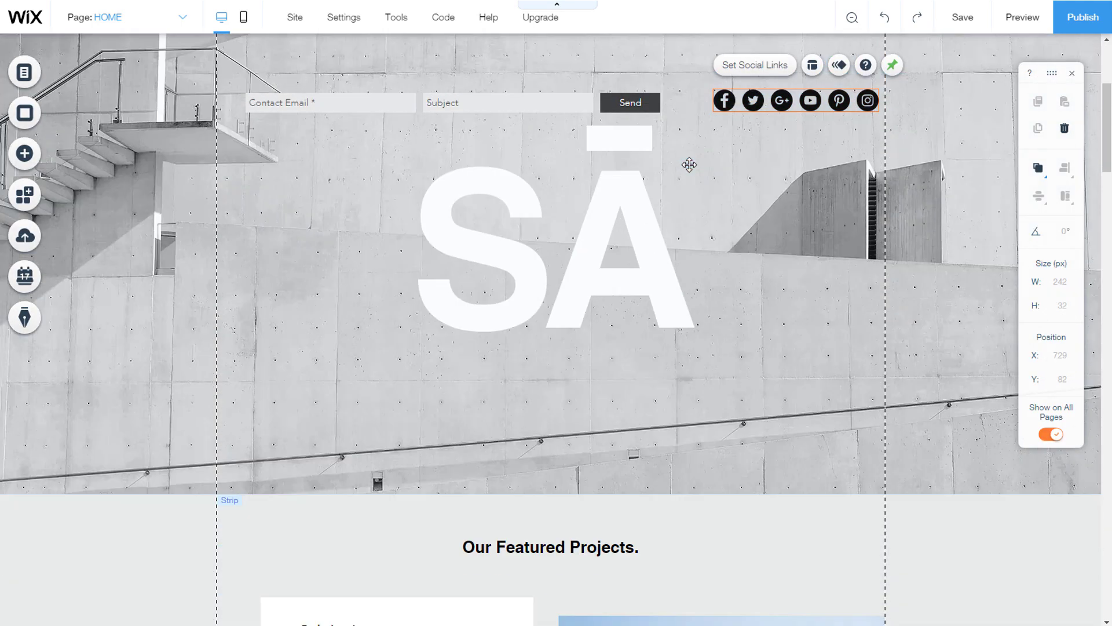
scroll(689, 166, "up", 5)
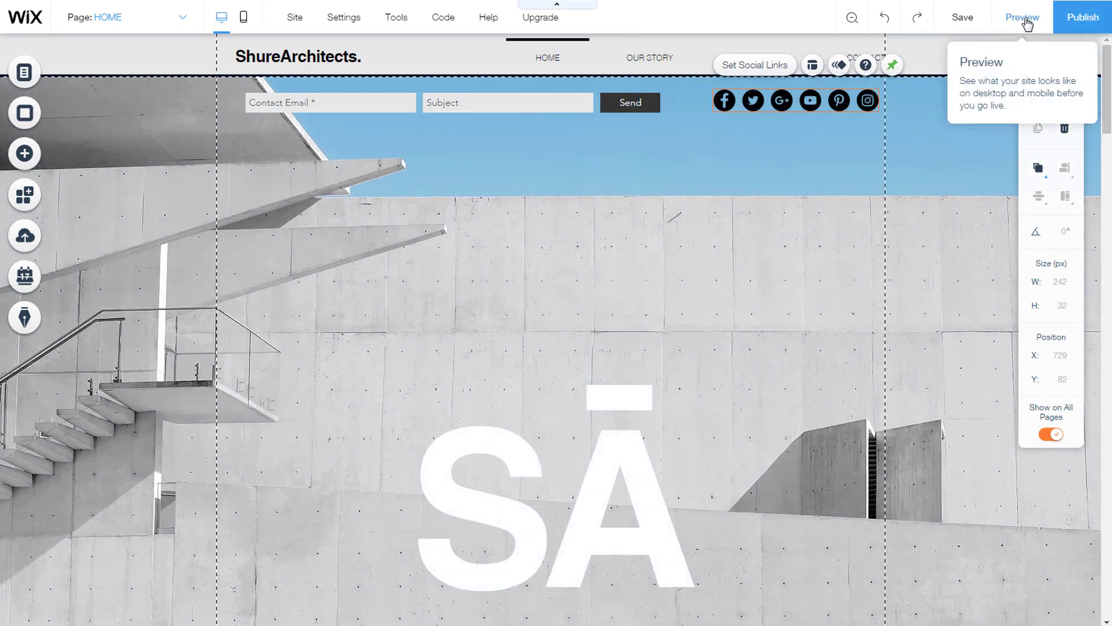
left_click(1026, 23)
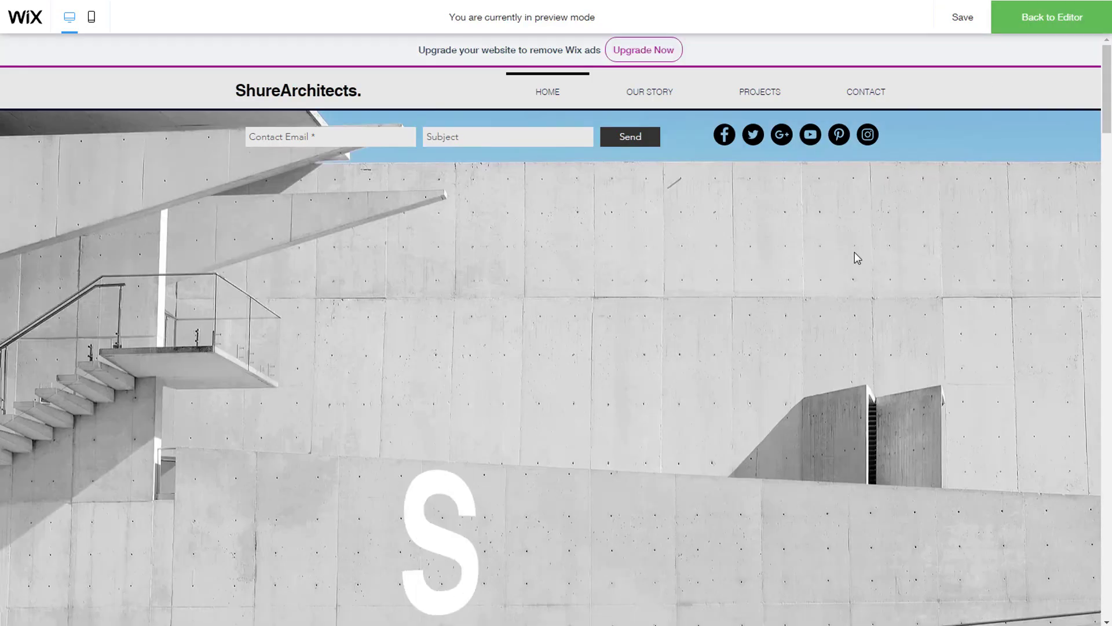
scroll(855, 253, "down", 3)
scroll(855, 253, "up", 3)
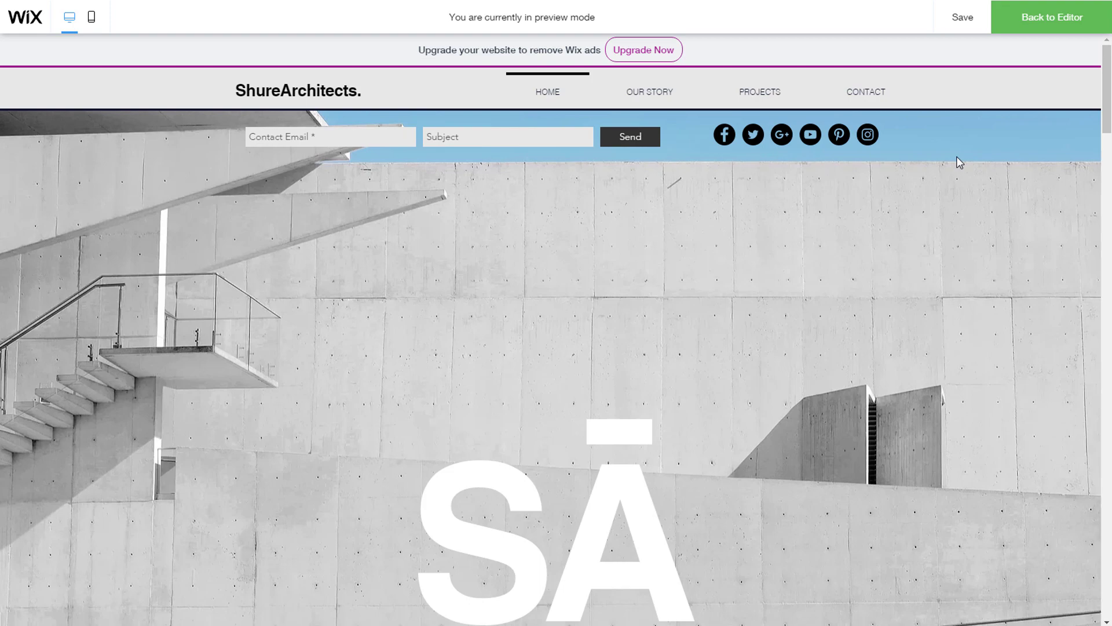
left_click(1041, 21)
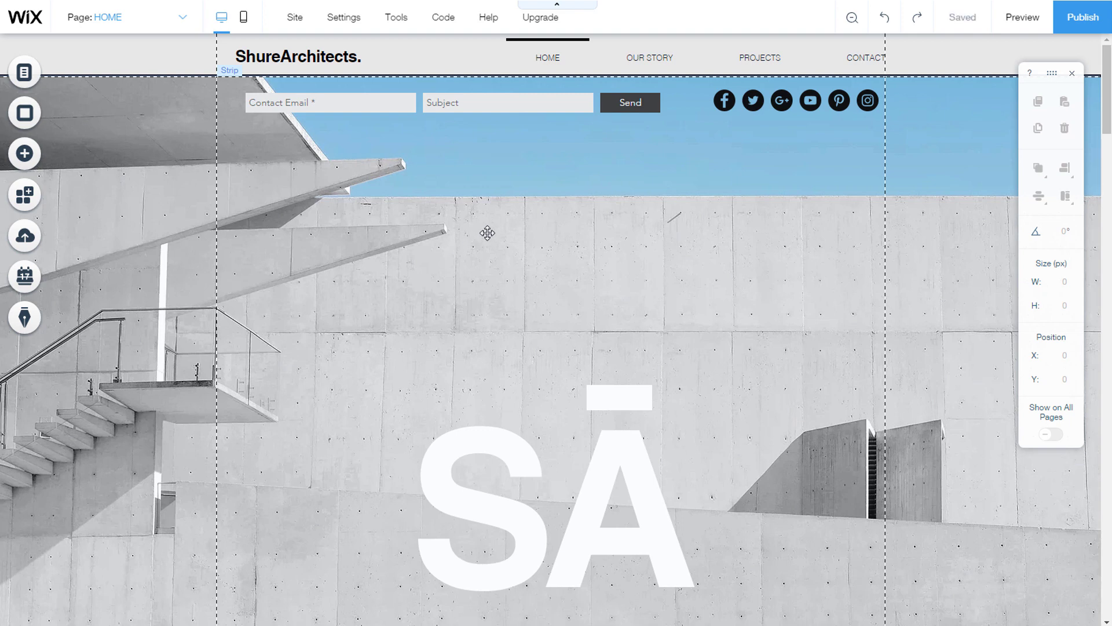
left_click(183, 205)
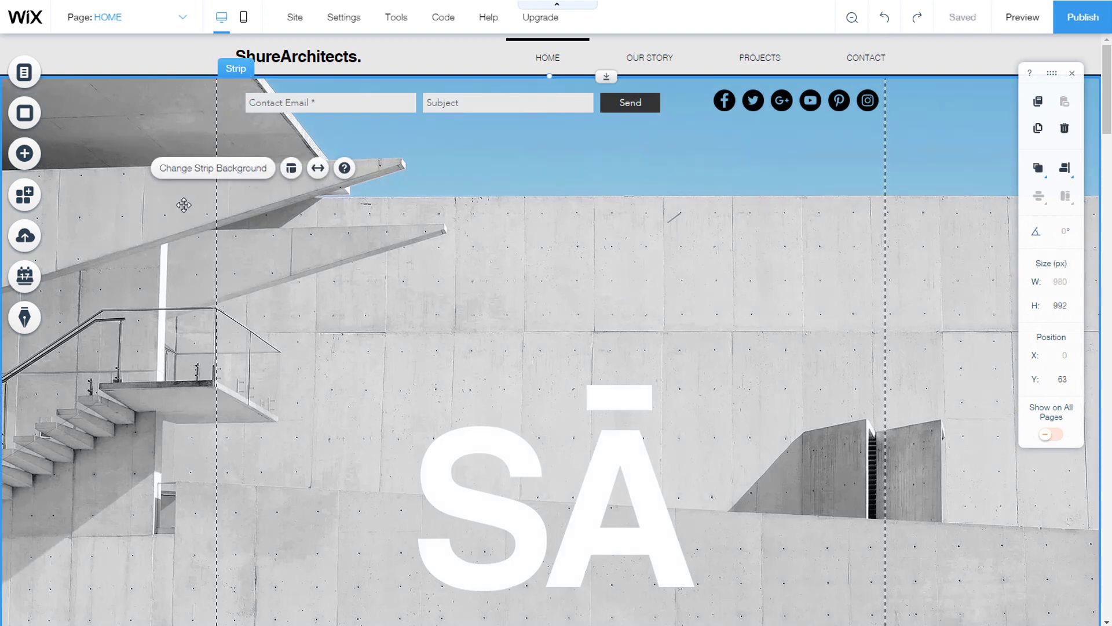
right_click(183, 205)
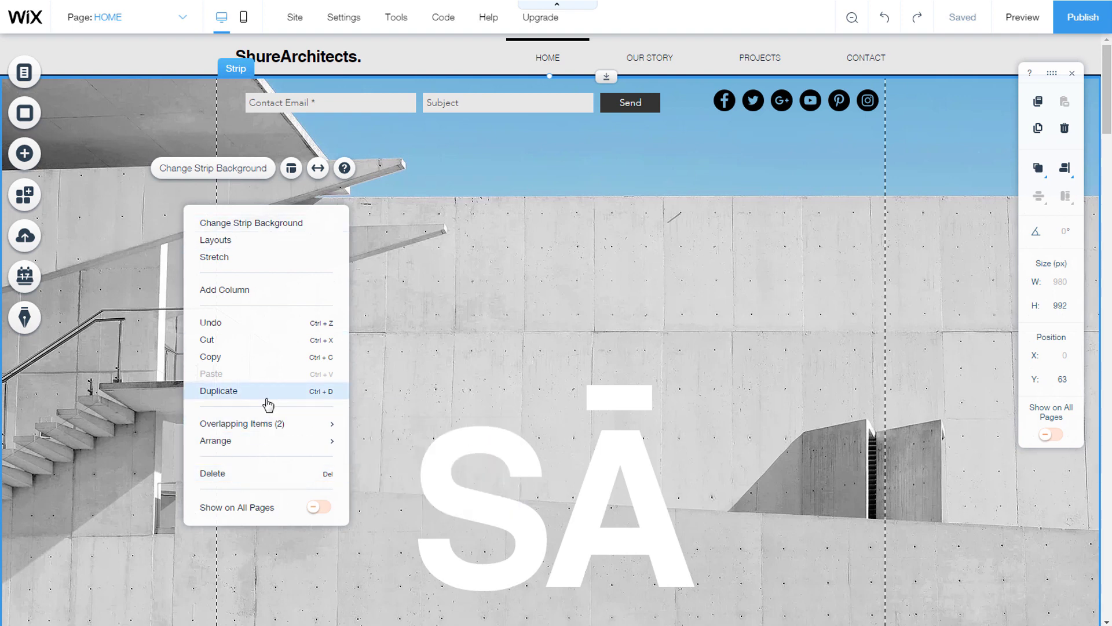
left_click(187, 119)
scroll(388, 296, "down", 8)
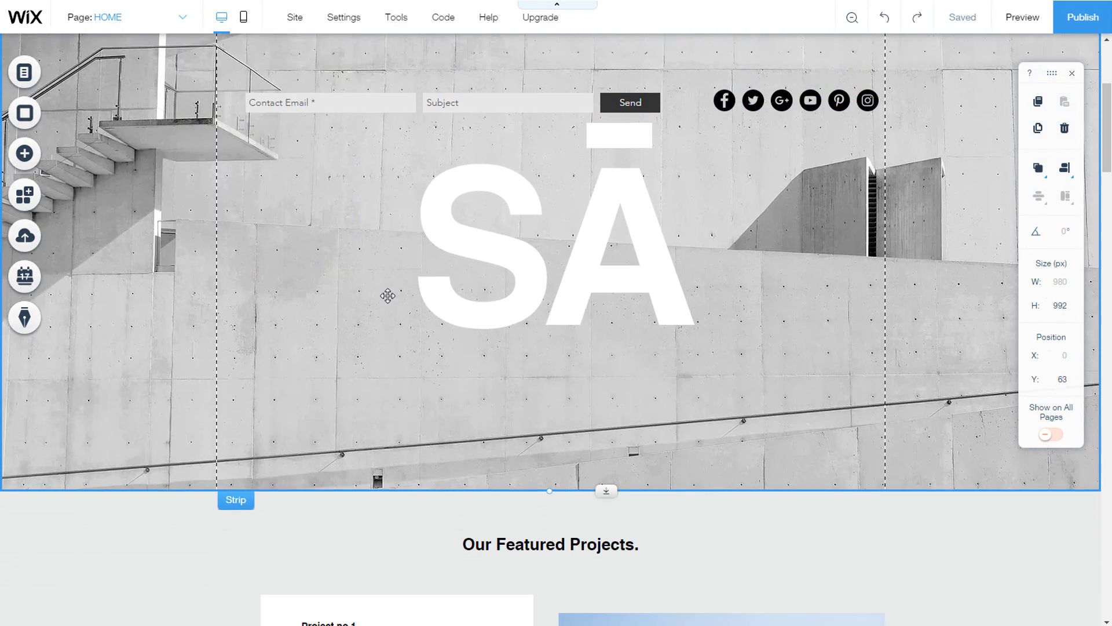
scroll(387, 295, "down", 5)
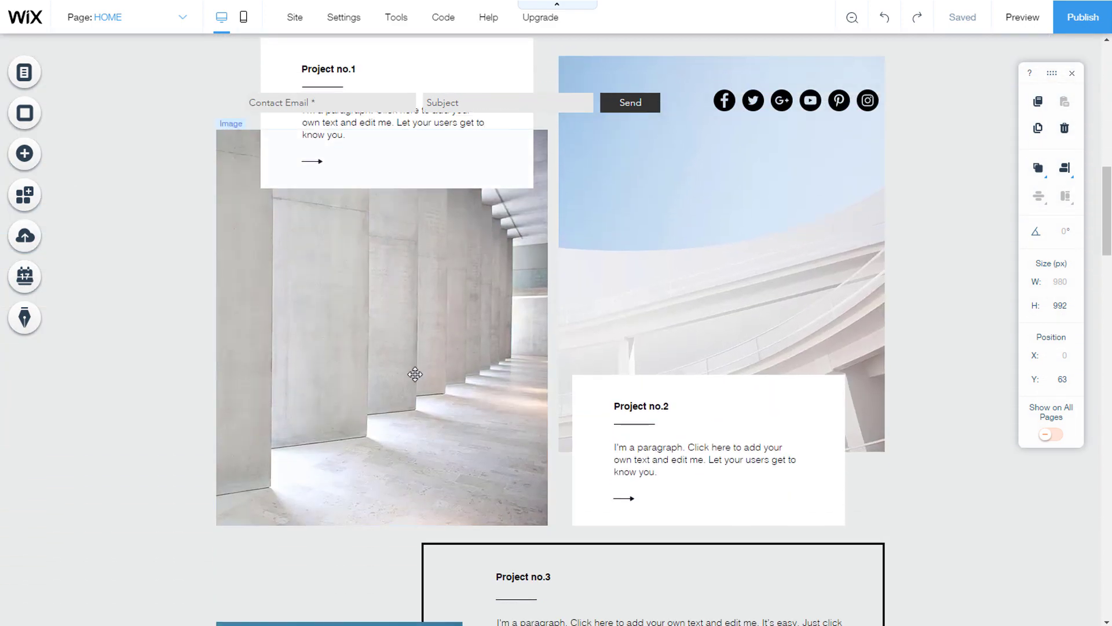
left_click(415, 374)
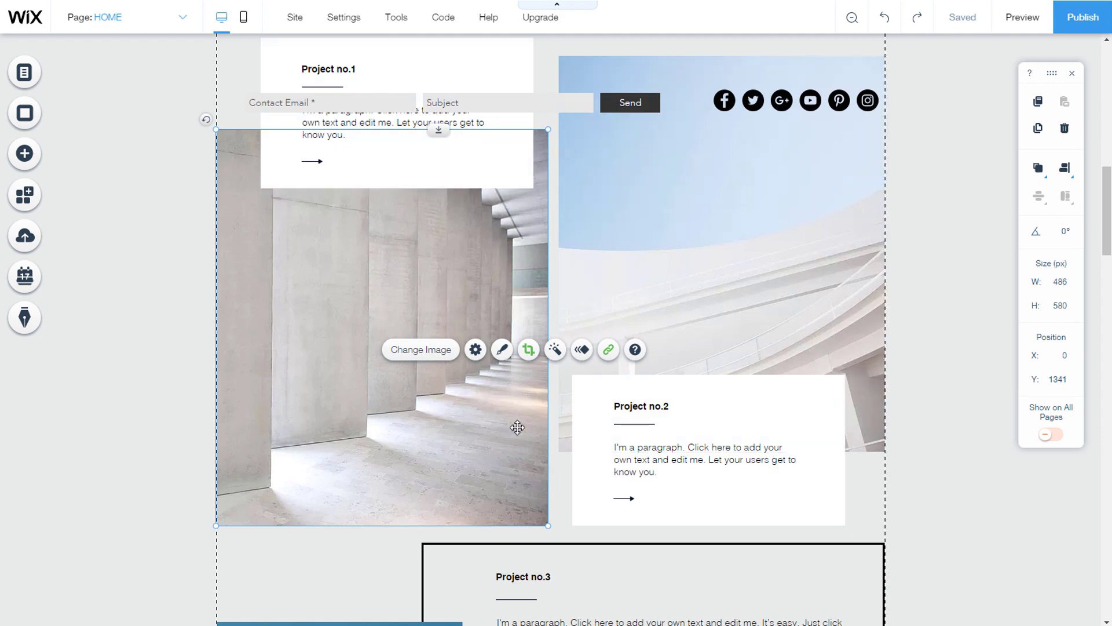
Pin the Project no.1 image to the middle-left with a 300 px horizontal offset.
right_click(493, 280)
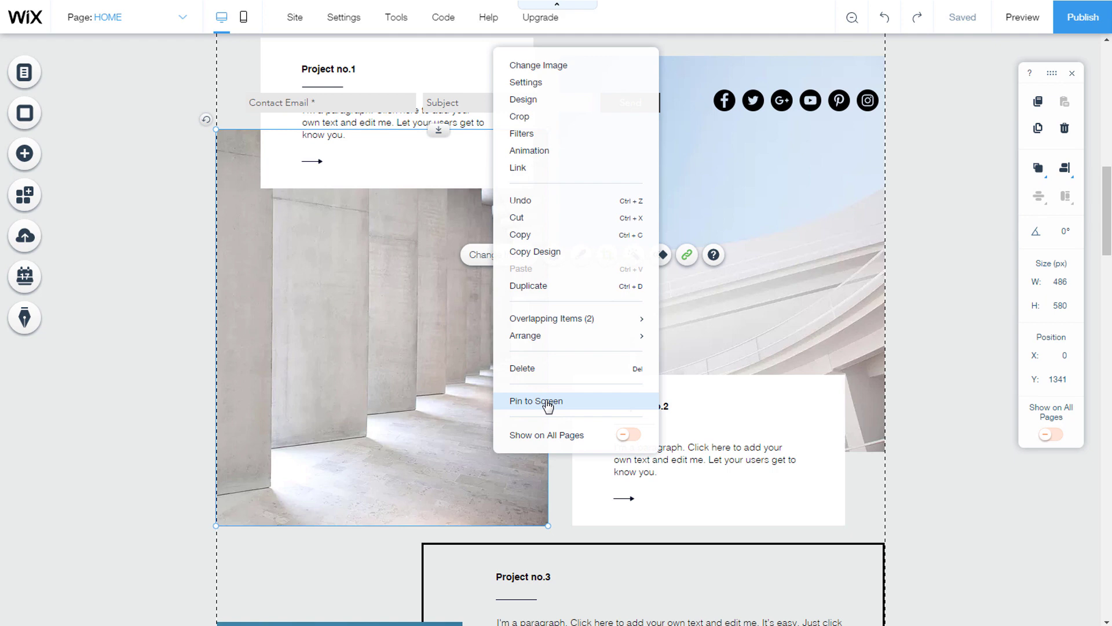
left_click(536, 401)
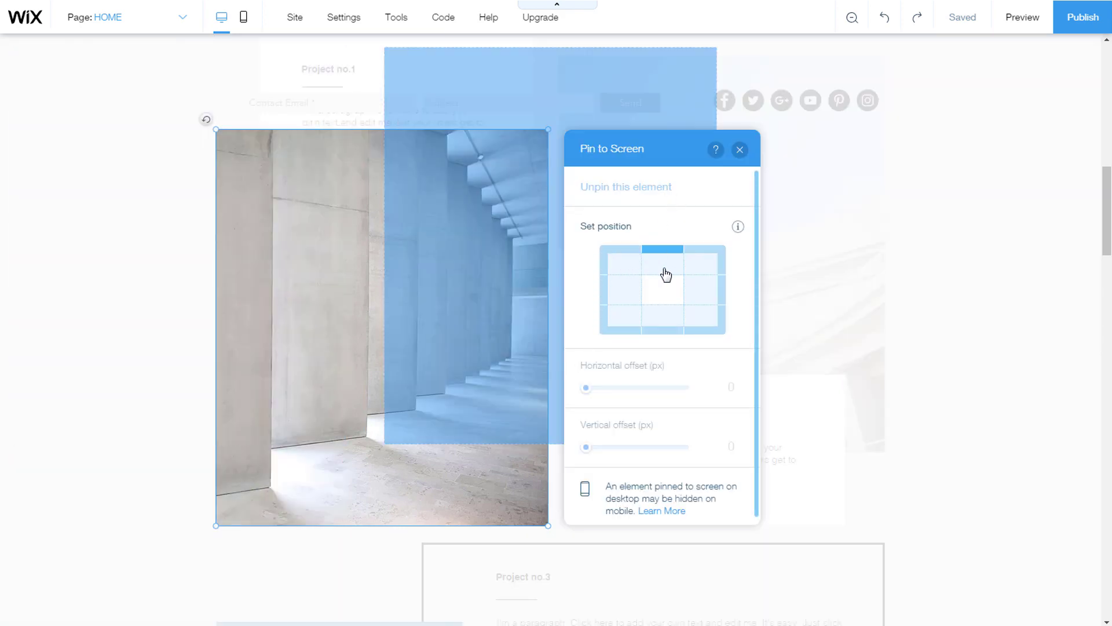
left_click(632, 296)
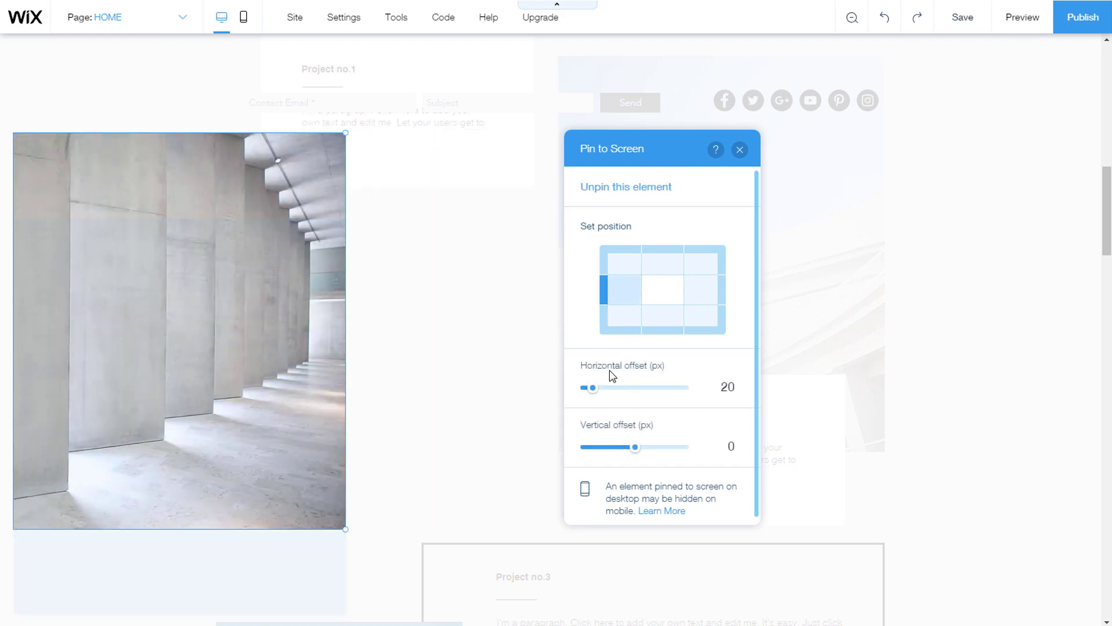
left_click_drag(592, 394, 703, 397)
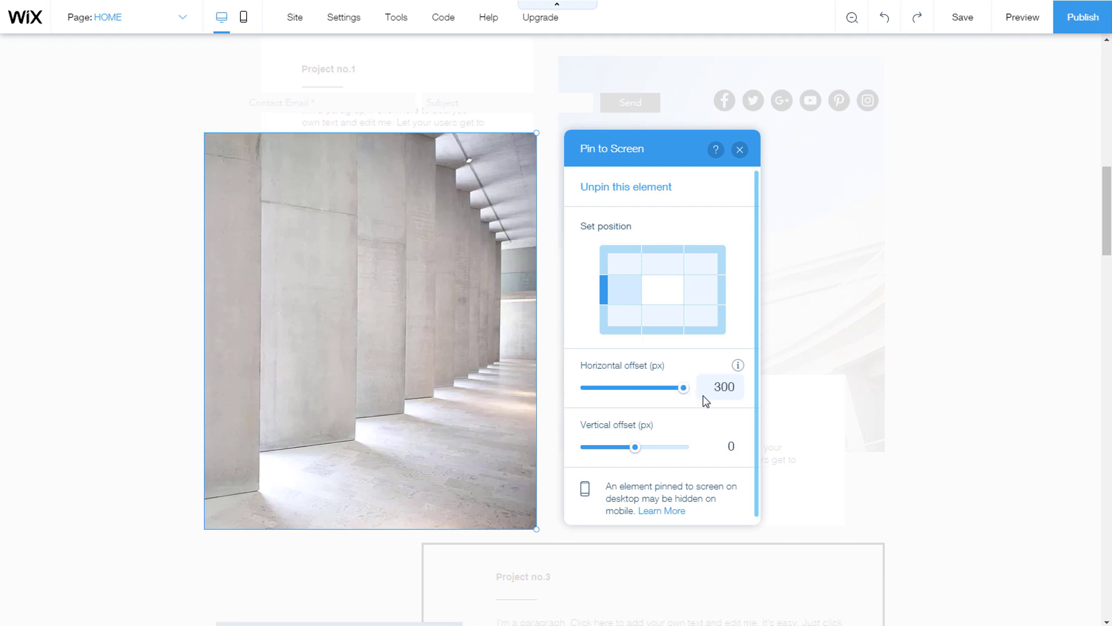
left_click(740, 150)
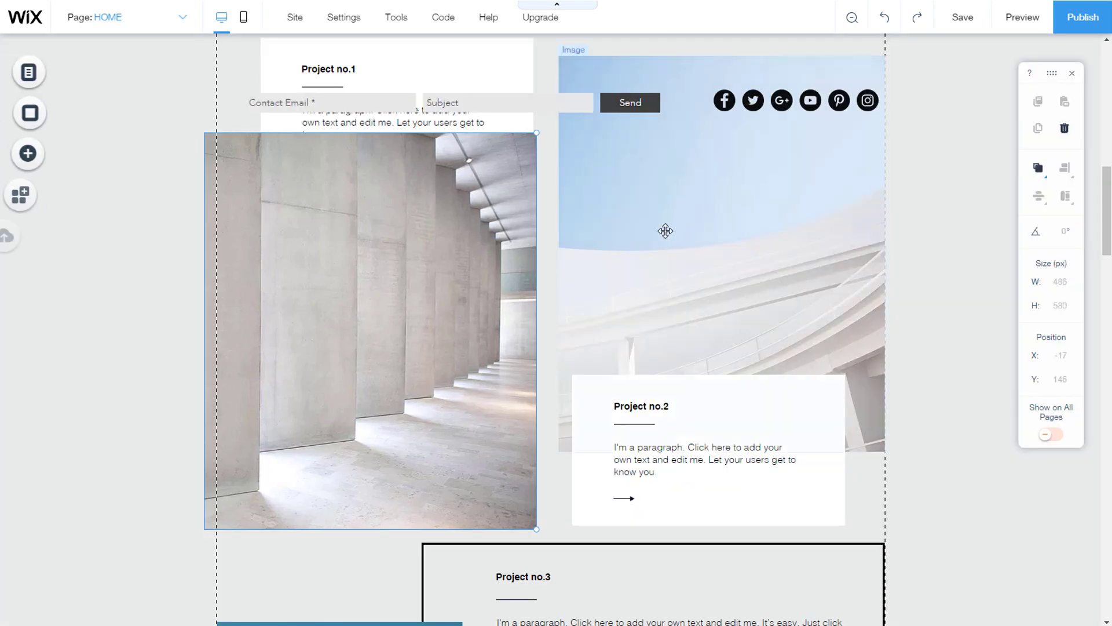
Unpin the Project no.1 image and drag it back into the featured projects section.
scroll(663, 237, "down", 5)
scroll(663, 245, "up", 5)
scroll(663, 245, "down", 5)
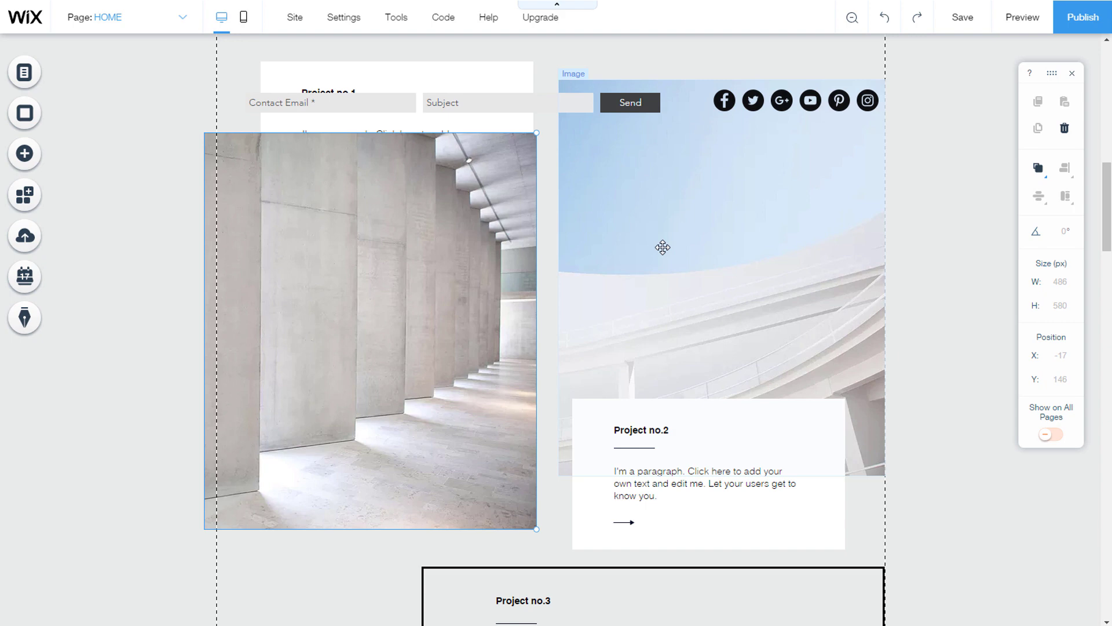
scroll(663, 247, "up", 1)
scroll(662, 248, "up", 5)
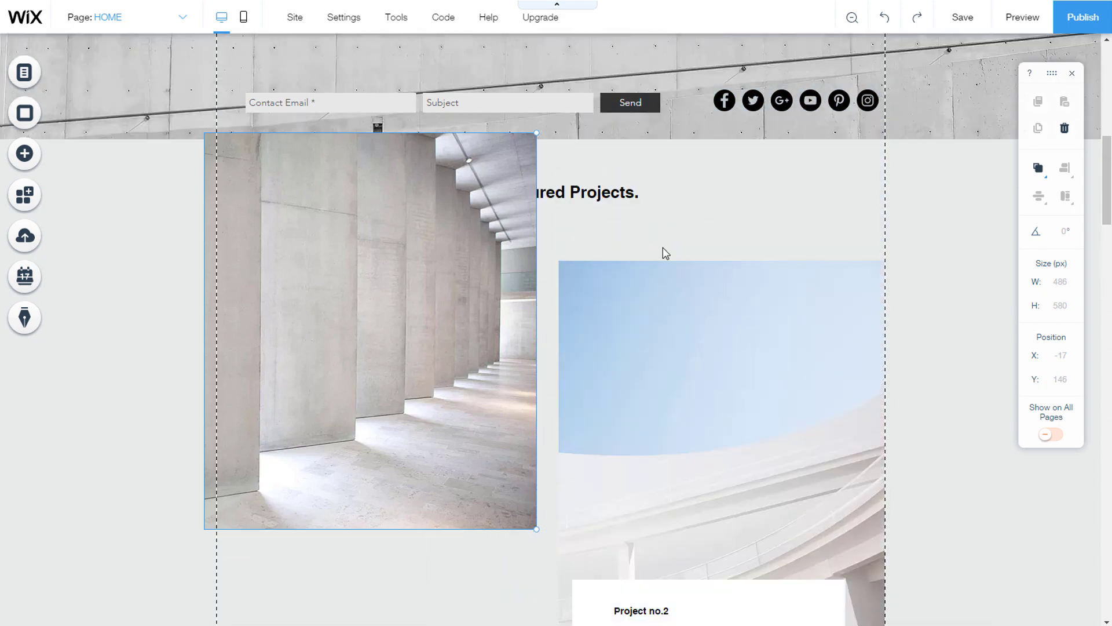
scroll(663, 248, "down", 3)
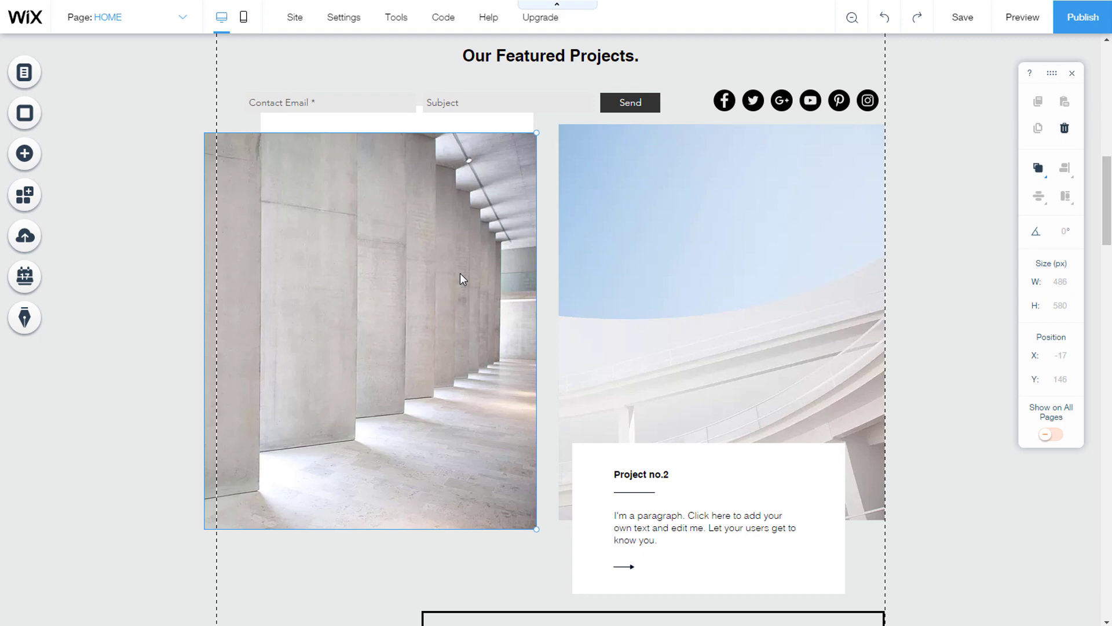
right_click(459, 273)
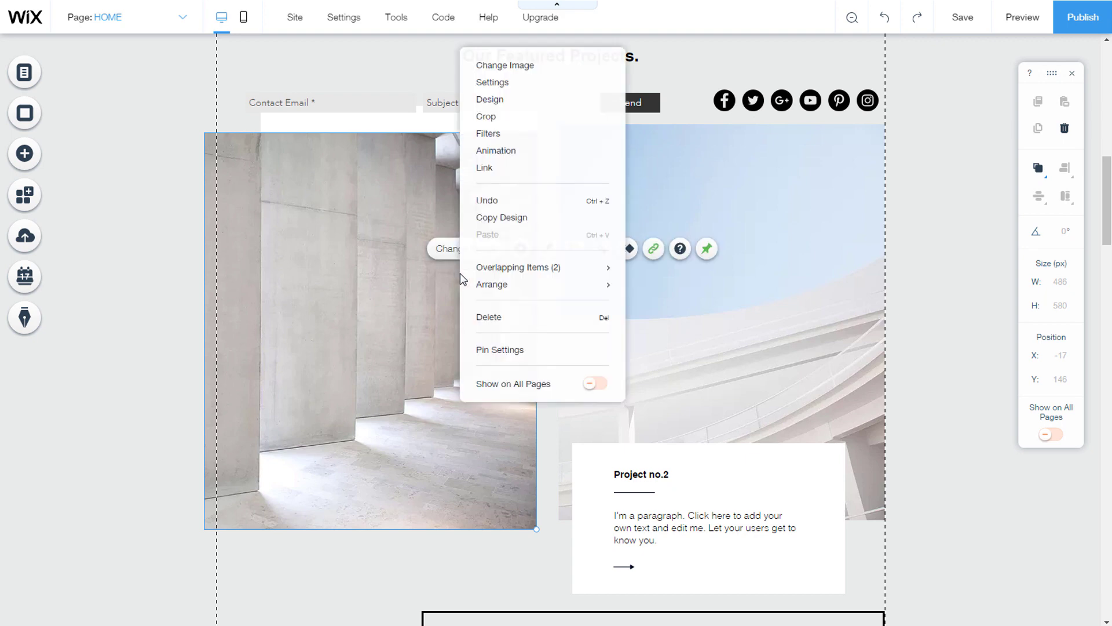
left_click(500, 350)
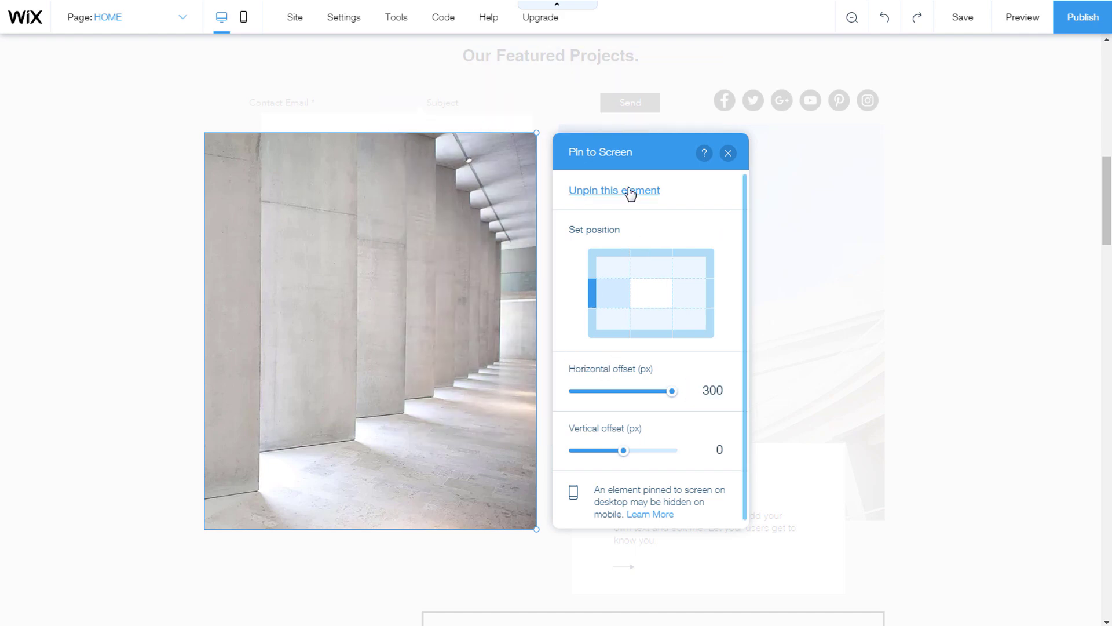
left_click(630, 193)
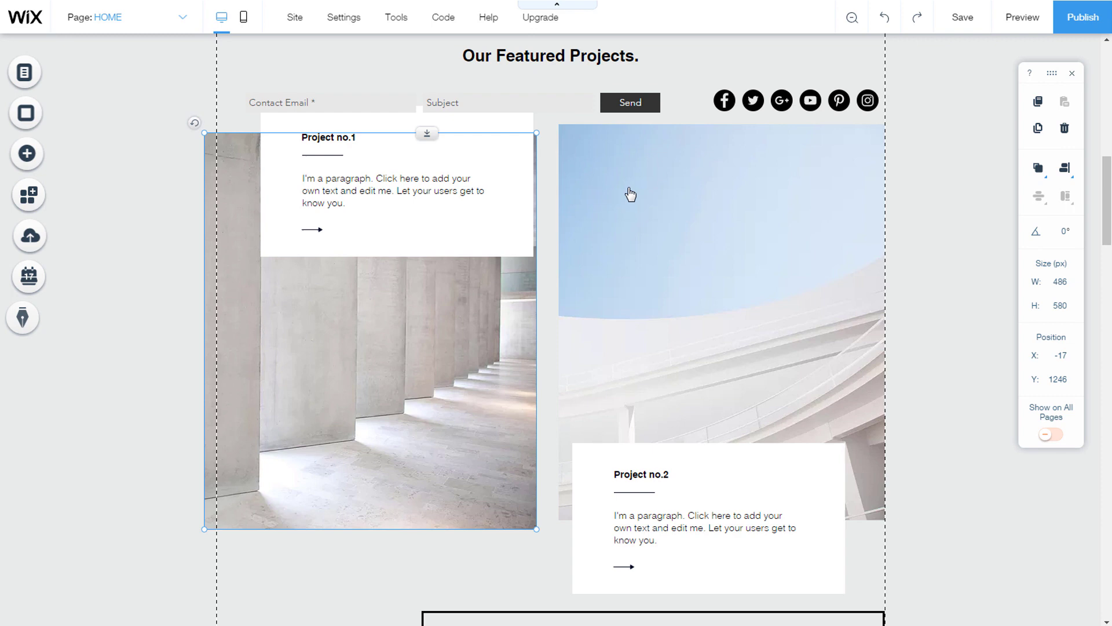
left_click_drag(419, 299, 433, 313)
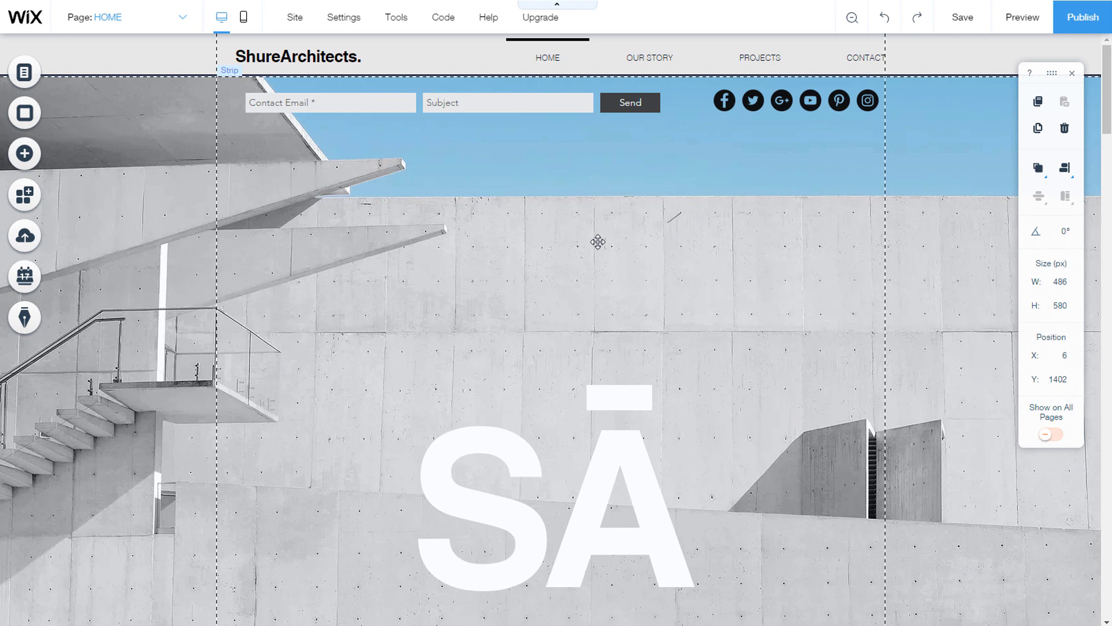
Turn on Show on All Pages for the contact form.
left_click(556, 110)
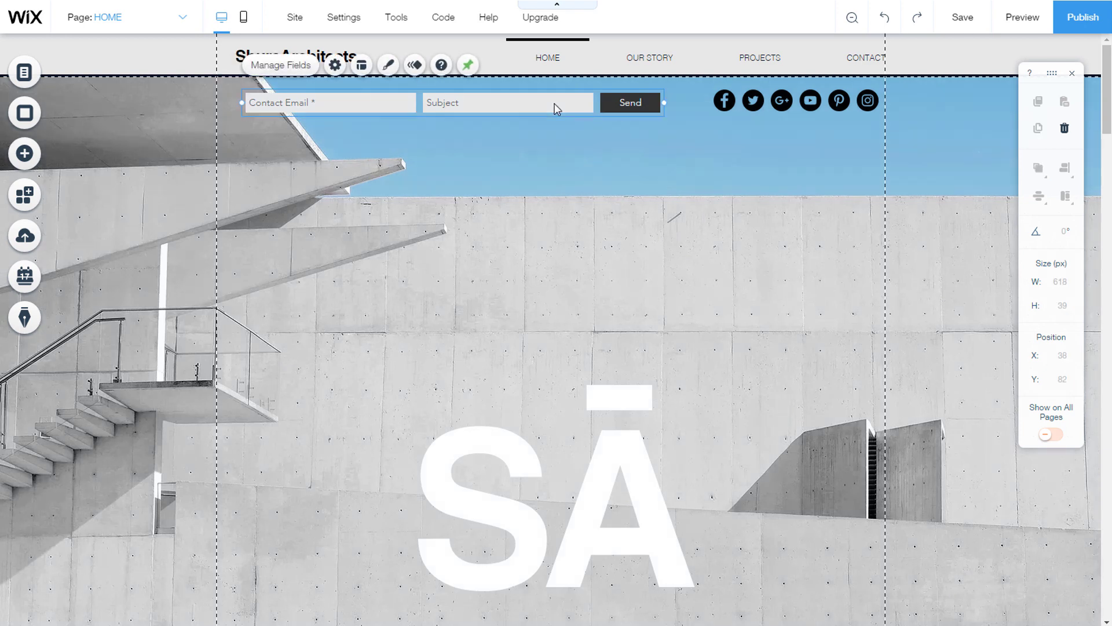
right_click(553, 103)
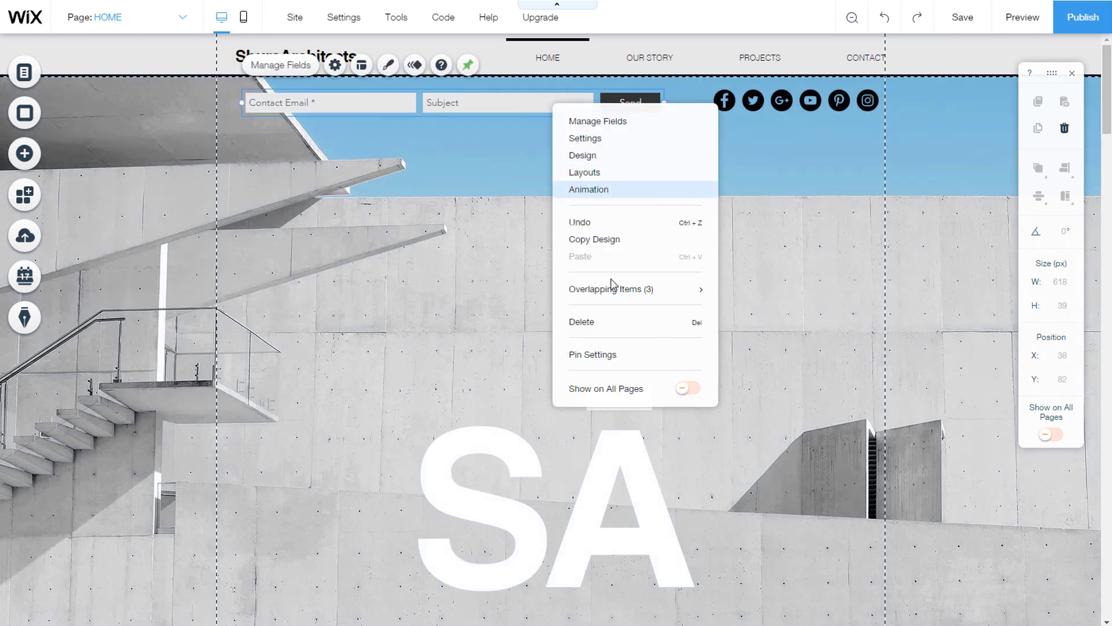
left_click(689, 388)
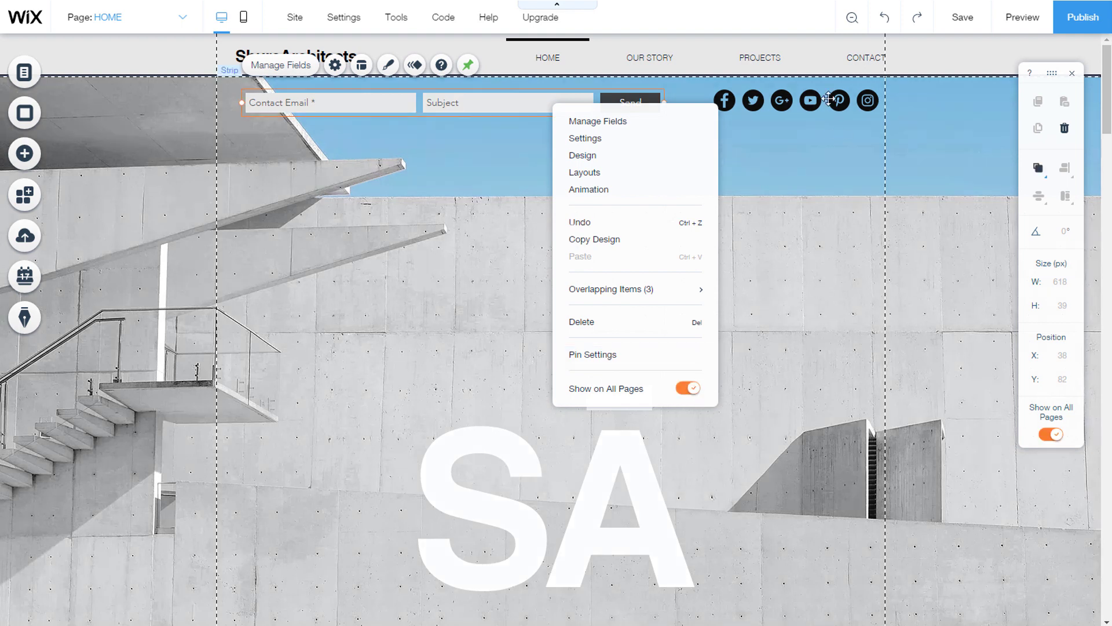
Confirm the social icons bar is also set to show on all pages.
left_click(805, 103)
right_click(803, 103)
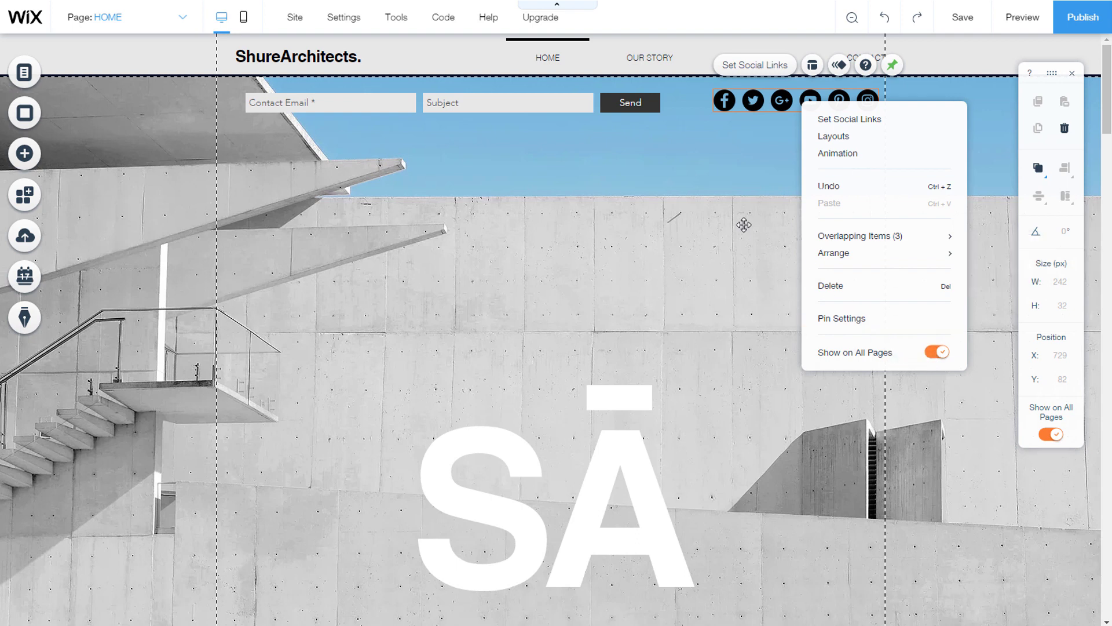
left_click(698, 188)
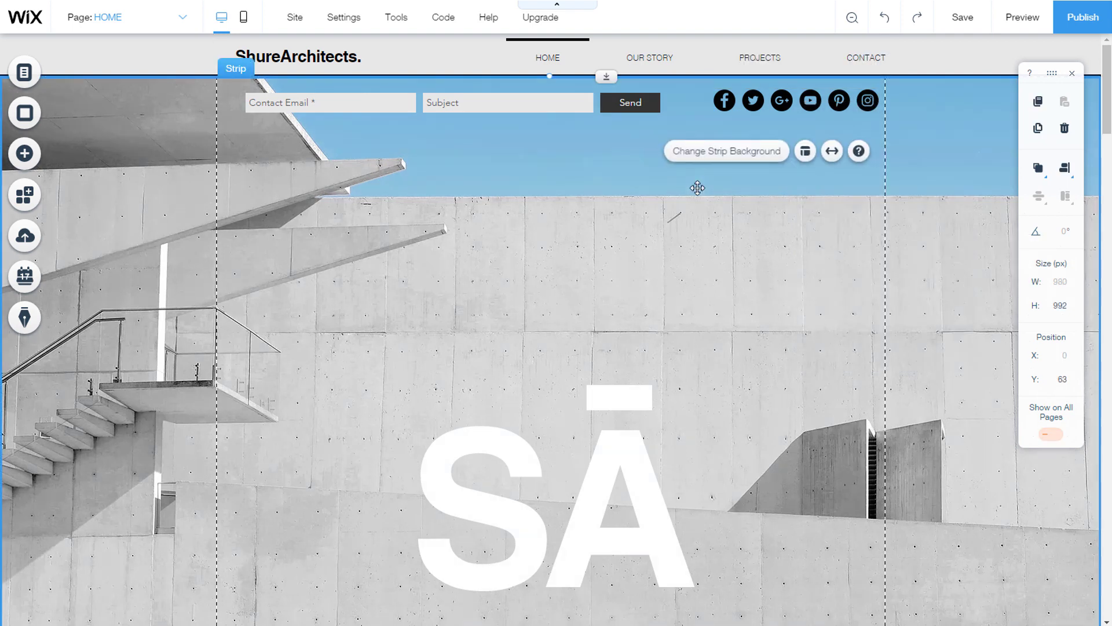
left_click(123, 22)
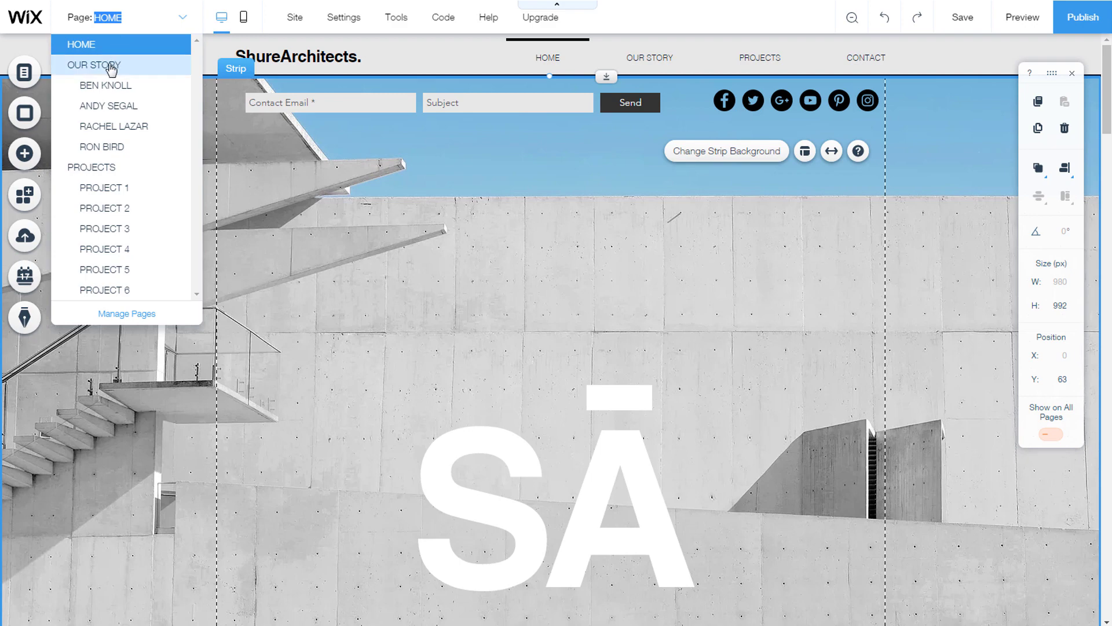
left_click(100, 189)
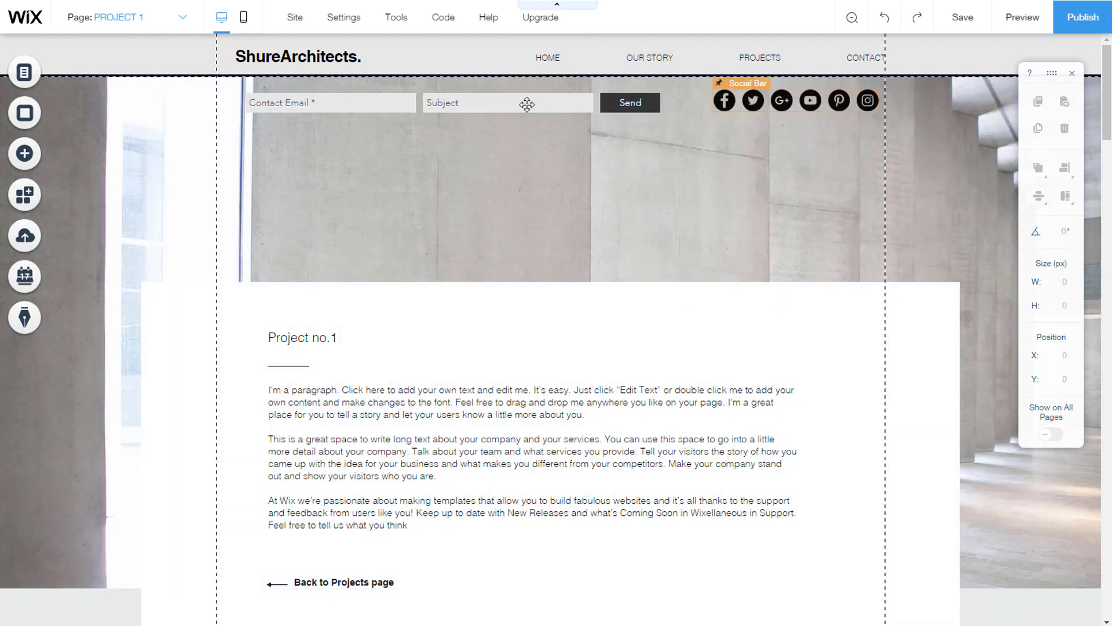
scroll(548, 169, "down", 3)
scroll(547, 174, "up", 3)
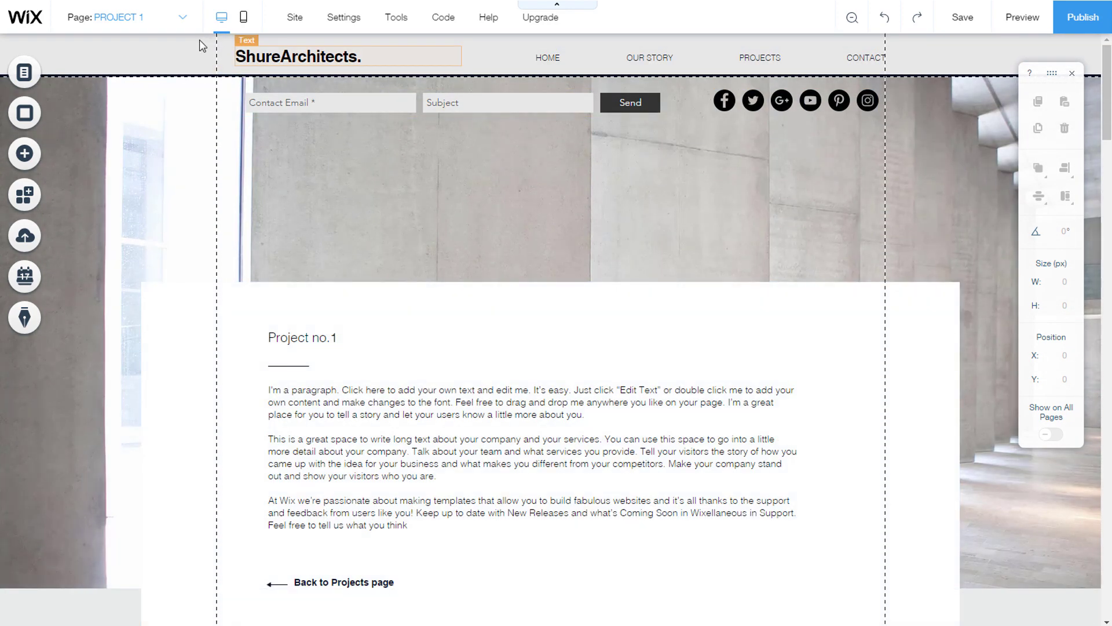
left_click(142, 18)
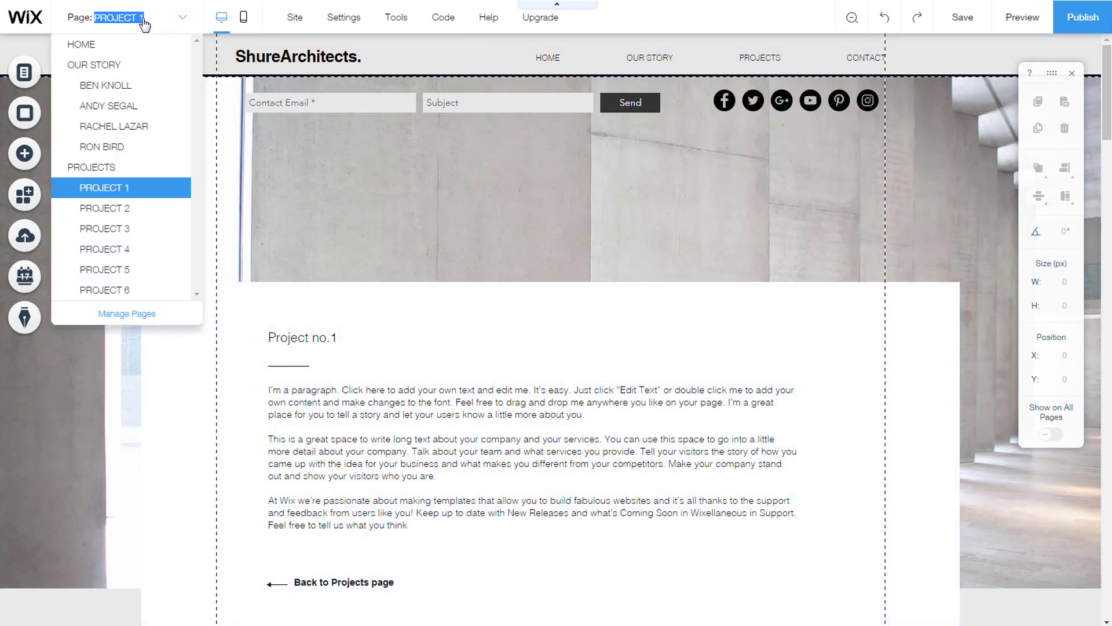
left_click(87, 45)
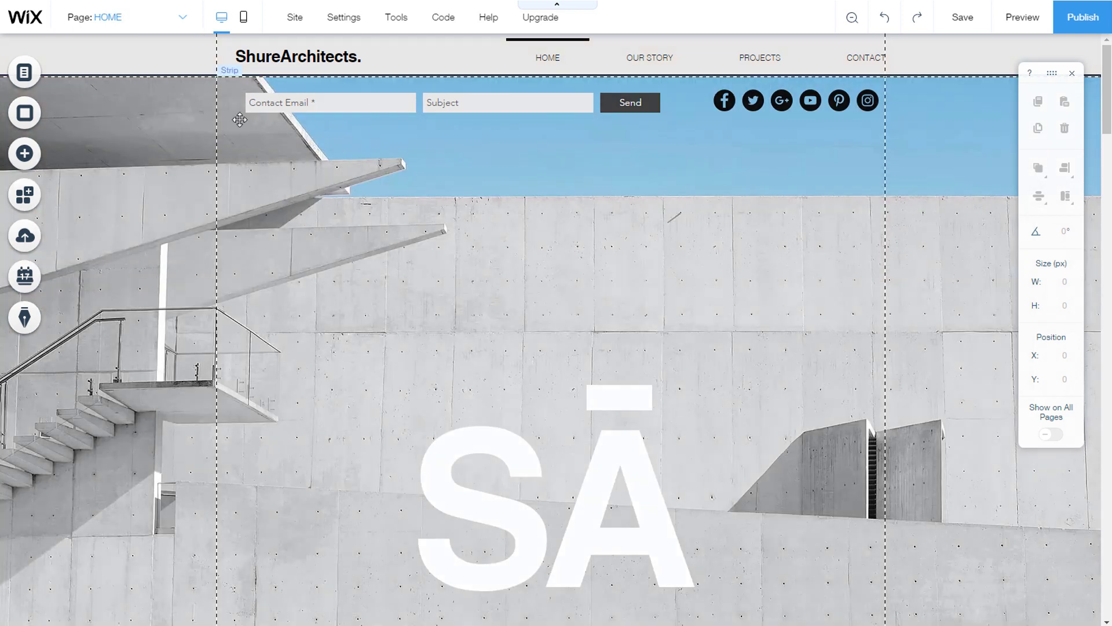
Switch to the mobile layout and scroll through the HOME page phone preview.
left_click(243, 18)
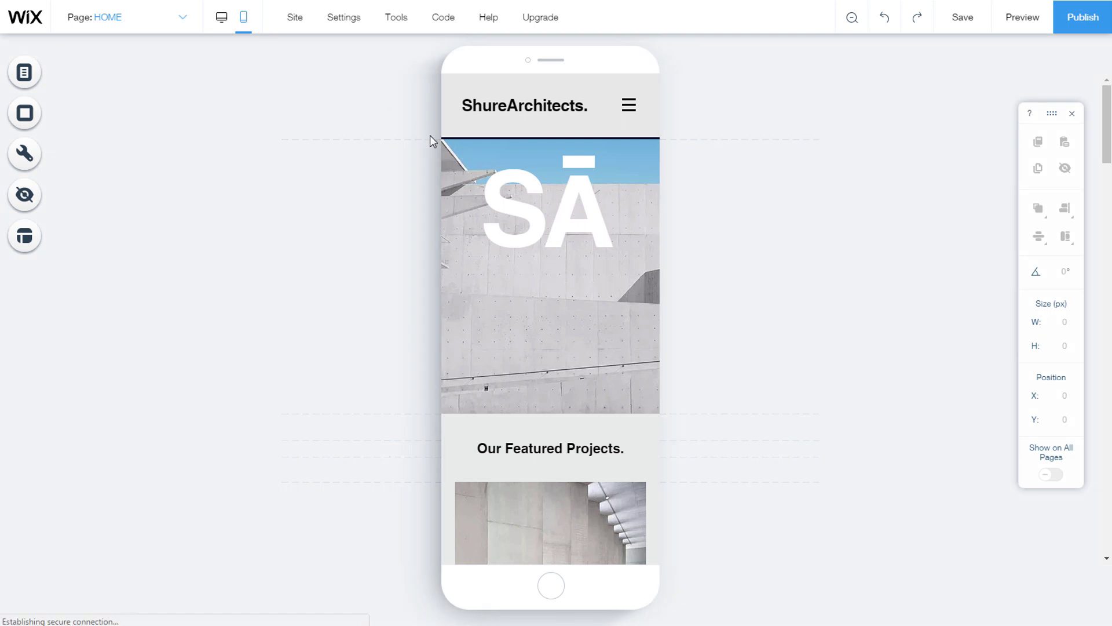
scroll(605, 239, "down", 7)
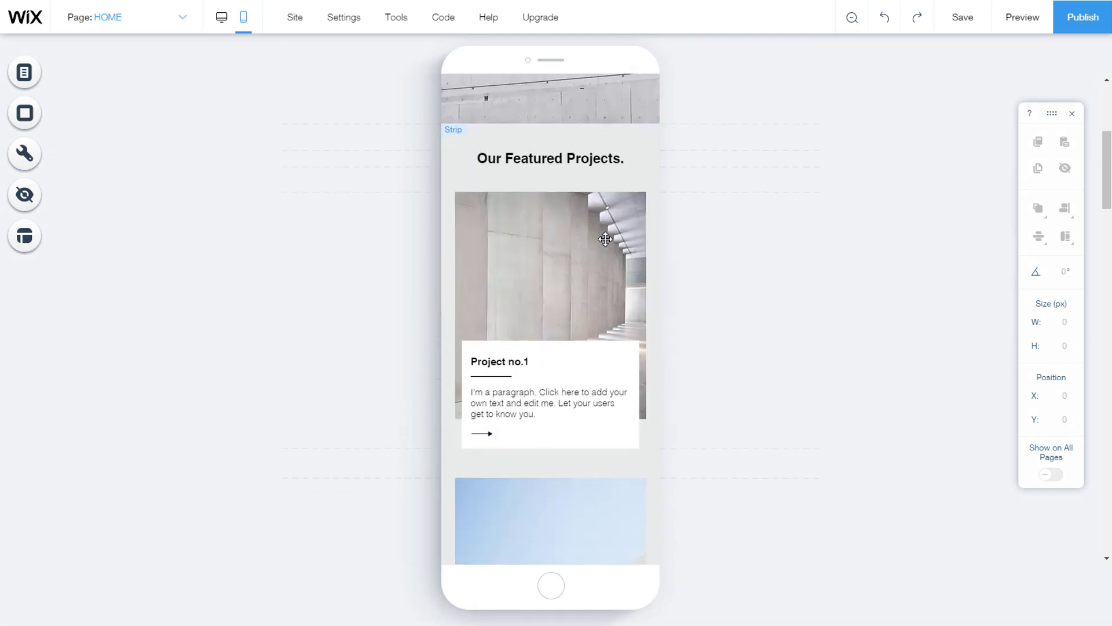
scroll(605, 239, "up", 7)
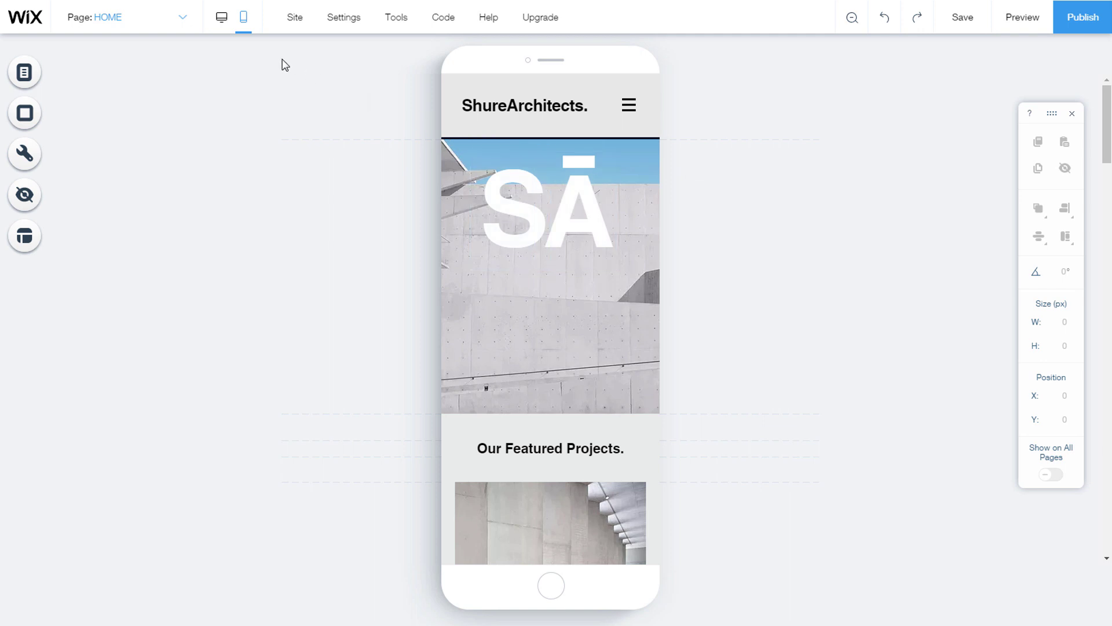
Return to desktop view and unpin the contact form so it scrolls with the page.
left_click(221, 23)
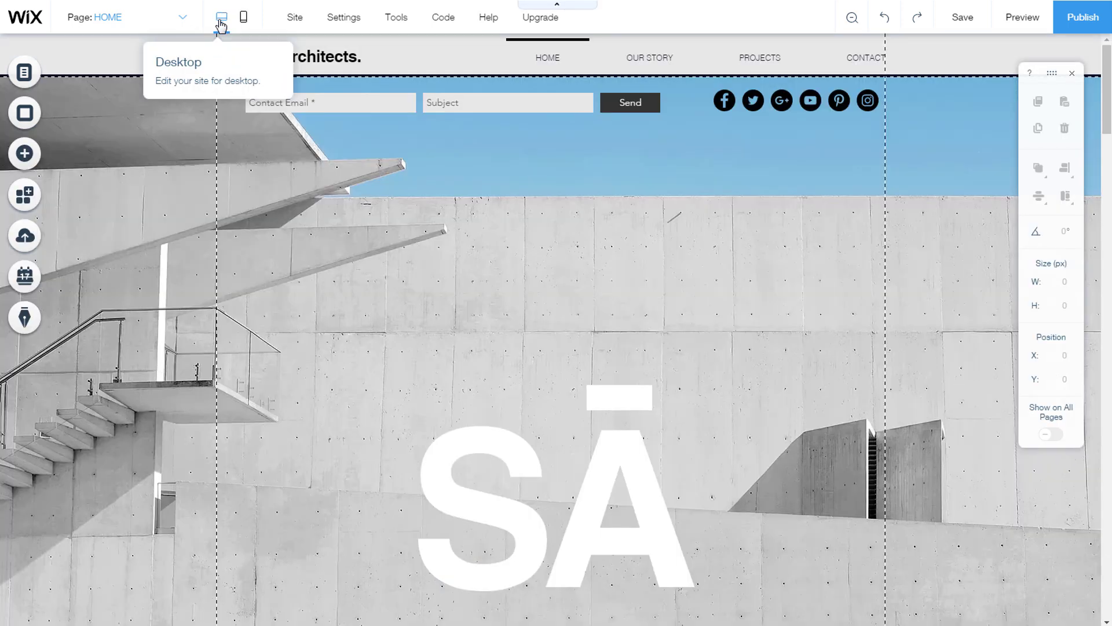
left_click(513, 100)
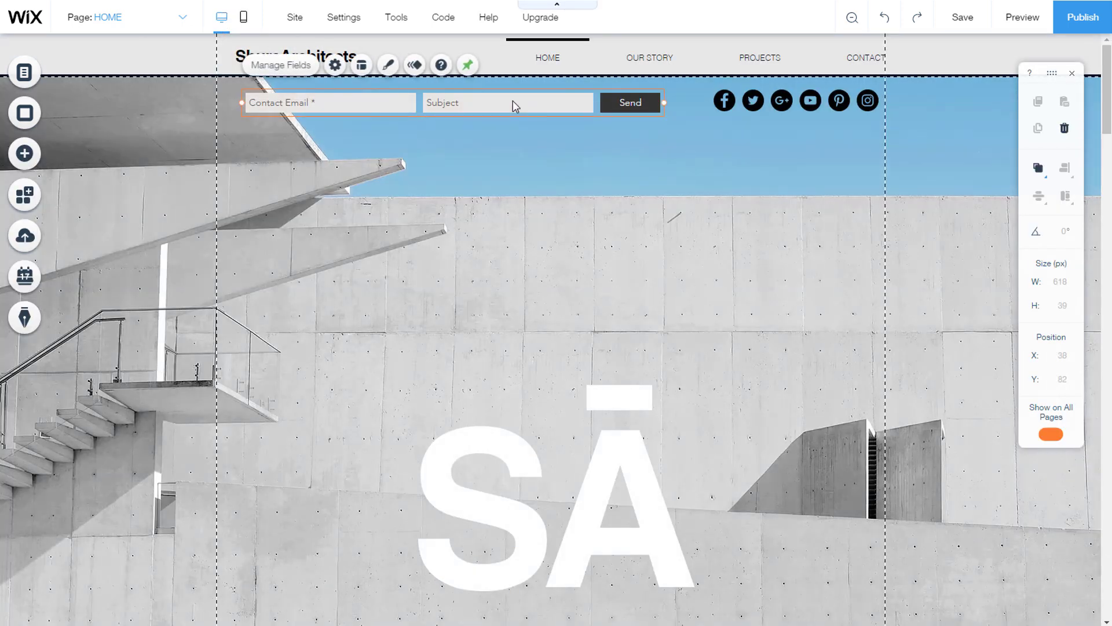
left_click(470, 66)
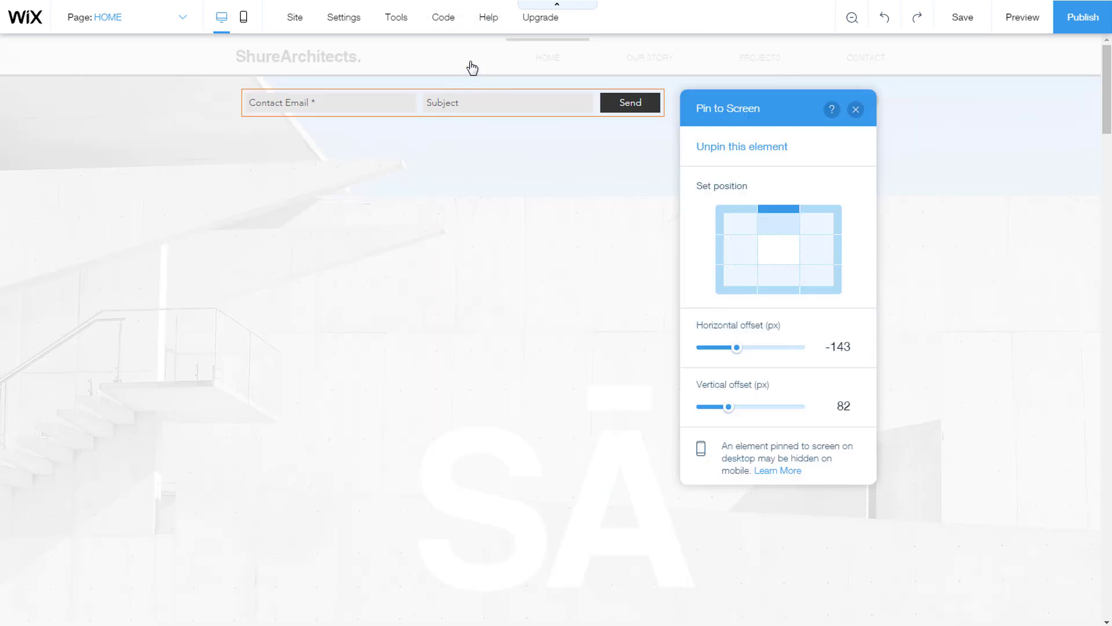
left_click(746, 148)
scroll(703, 164, "down", 3)
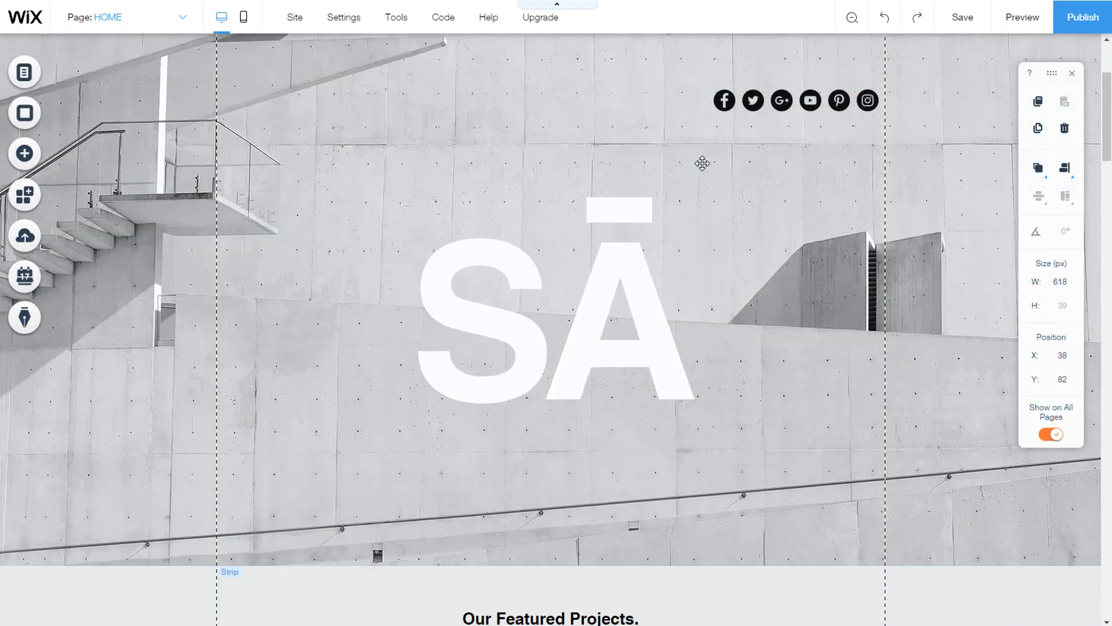
scroll(702, 164, "up", 3)
scroll(702, 164, "down", 3)
scroll(702, 163, "up", 3)
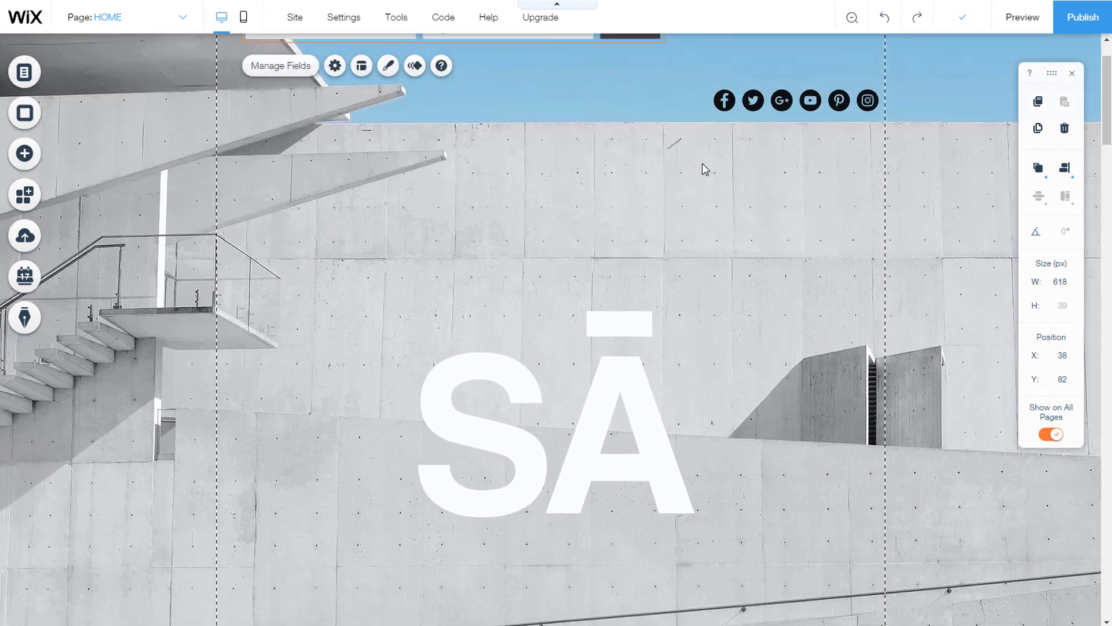